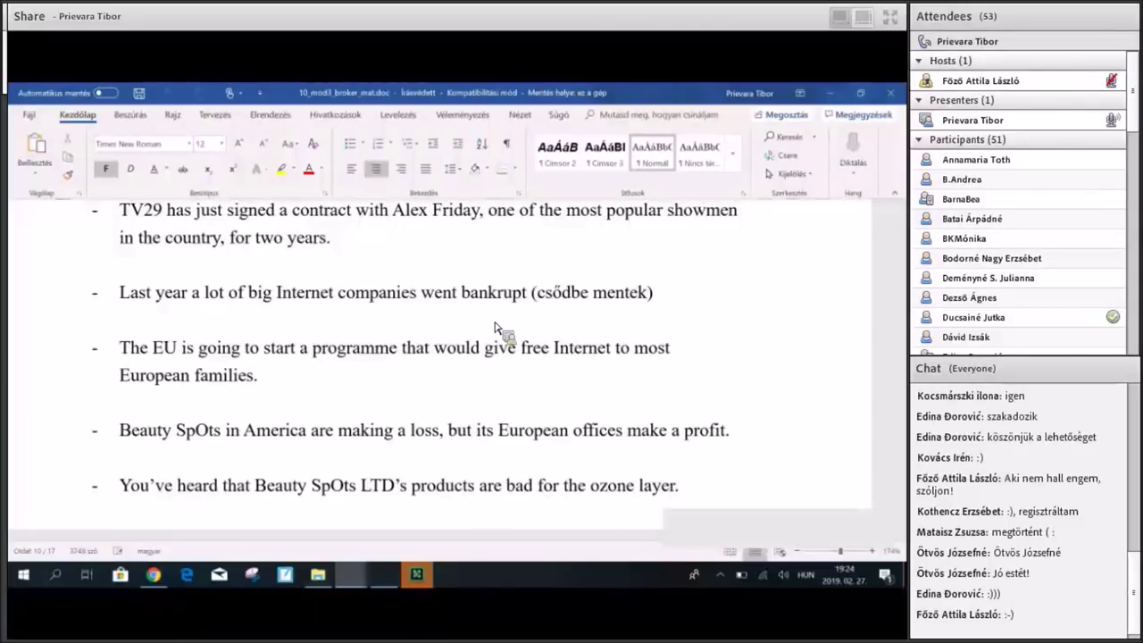
Look through the Set 1 and Set 2 information slips in the broker worksheet.
{"action": "scroll", "coordinate": [498, 329], "scroll_direction": "down", "scroll_amount": 10}
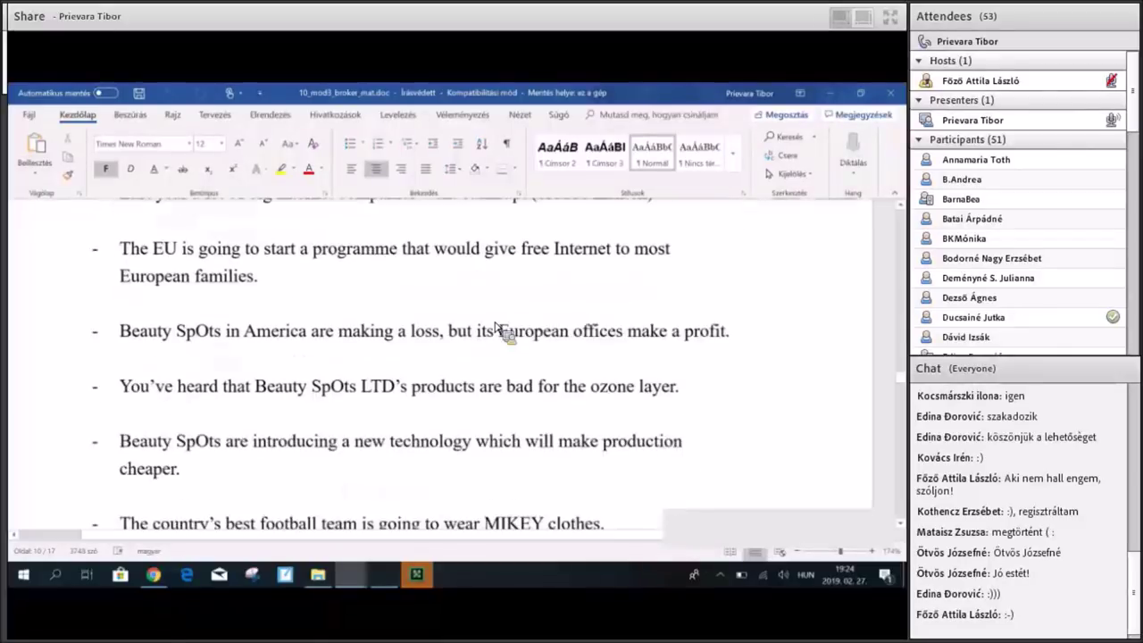
{"action": "scroll", "coordinate": [498, 328], "scroll_direction": "down", "scroll_amount": 5}
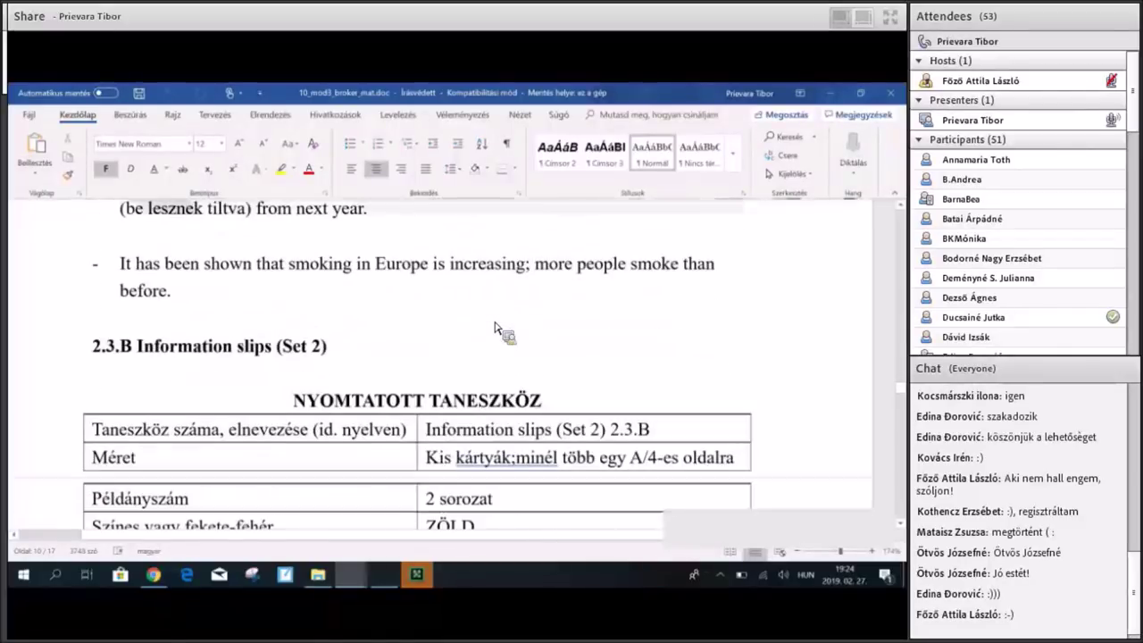
{"action": "scroll", "coordinate": [499, 328], "scroll_direction": "down", "scroll_amount": 10}
{"action": "scroll", "coordinate": [498, 329], "scroll_direction": "down", "scroll_amount": 10}
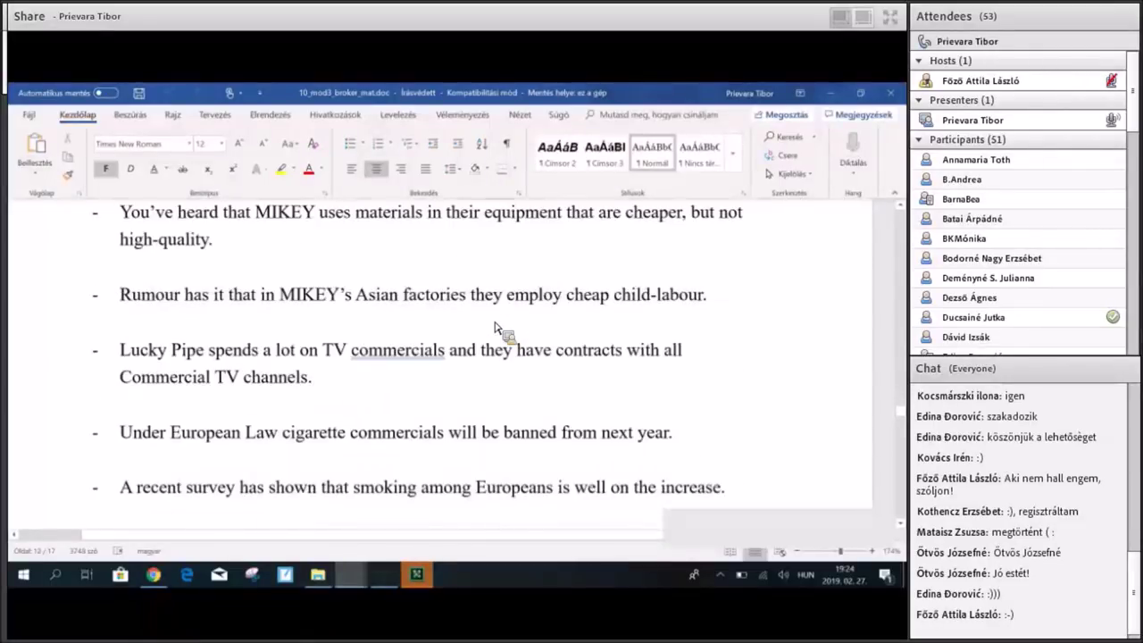
Switch to Chrome with the new Microsoft Teams assignment and close the mail inbox page.
{"action": "key", "text": "super+d"}
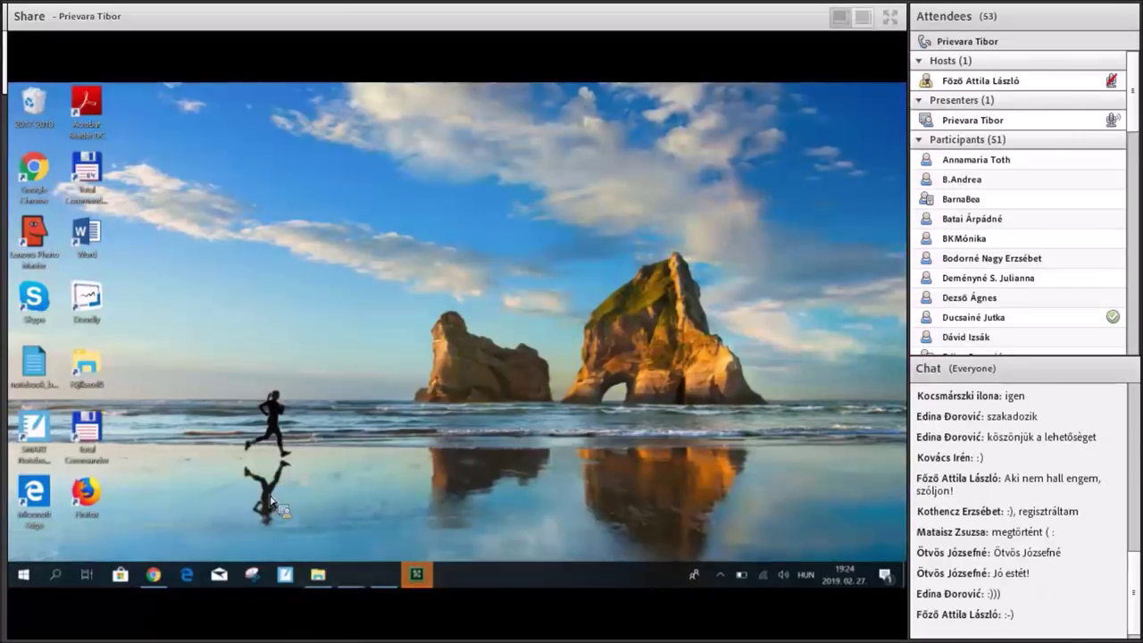
{"action": "left_click", "coordinate": [159, 581]}
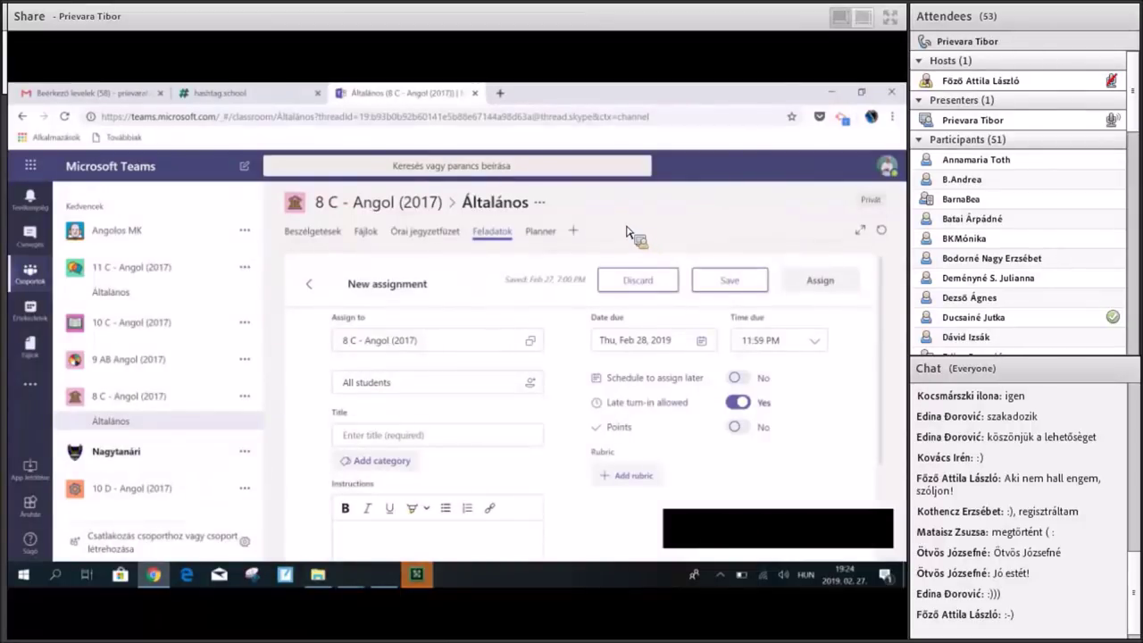
{"action": "left_click", "coordinate": [160, 93]}
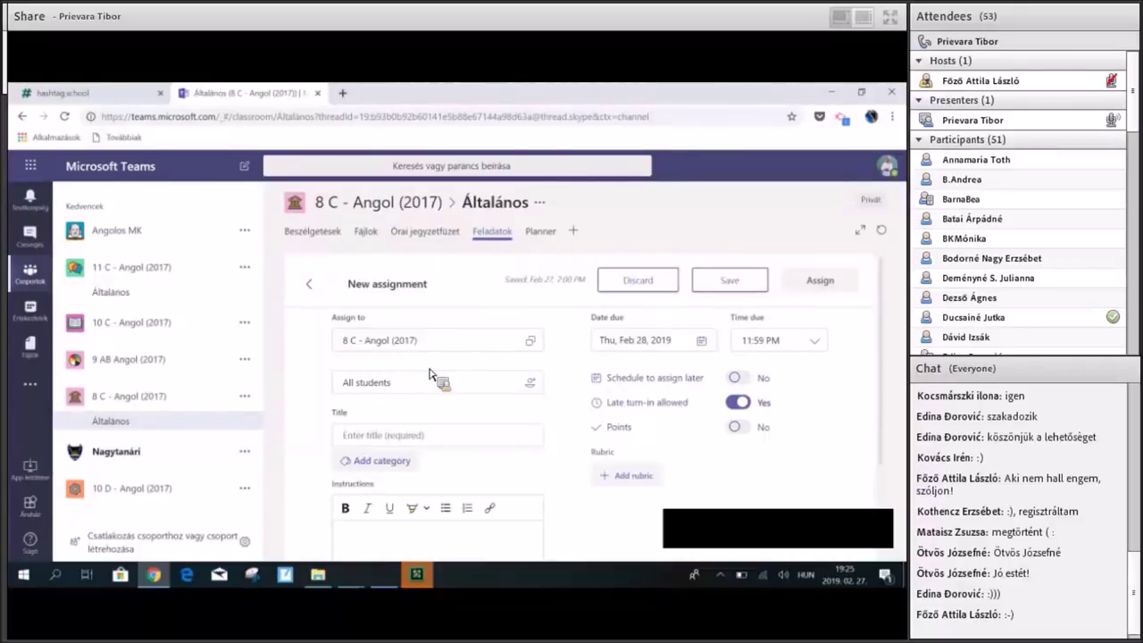
Enter "gtgtgt" as the instructions of the new assignment.
{"action": "scroll", "coordinate": [449, 382], "scroll_direction": "down", "scroll_amount": 3}
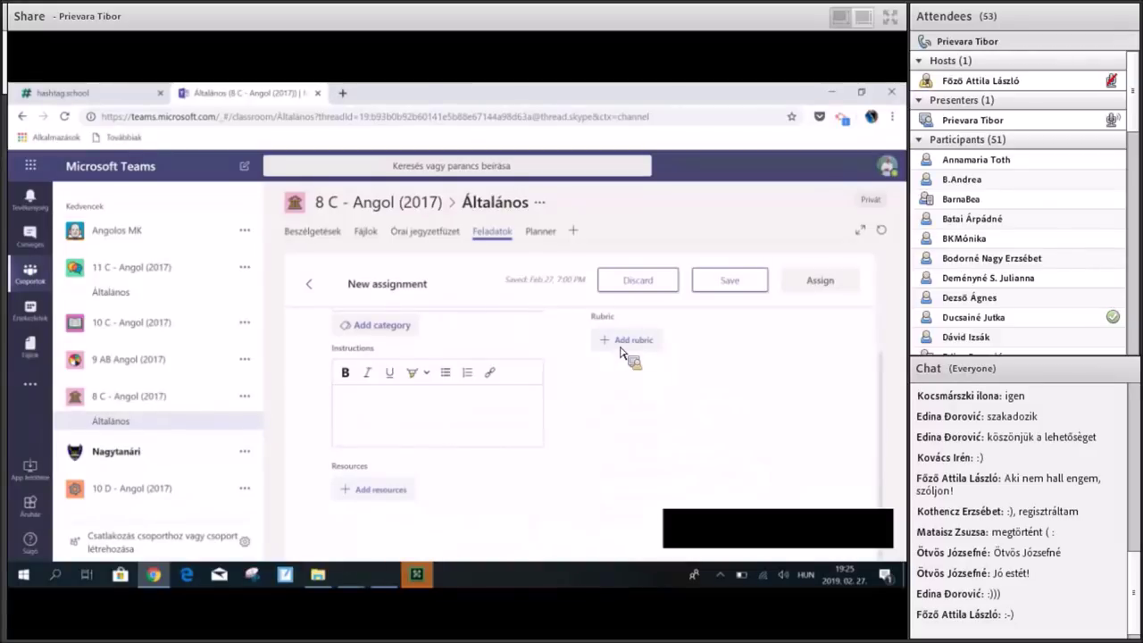
{"action": "left_click", "coordinate": [467, 426]}
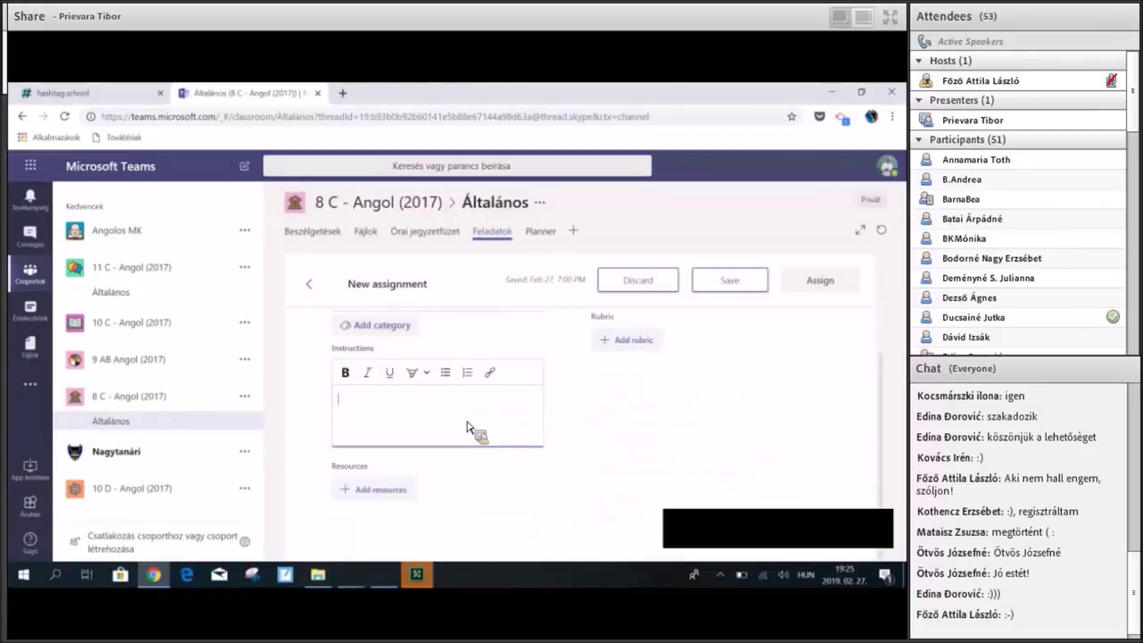
{"action": "type", "text": "gtgtgt"}
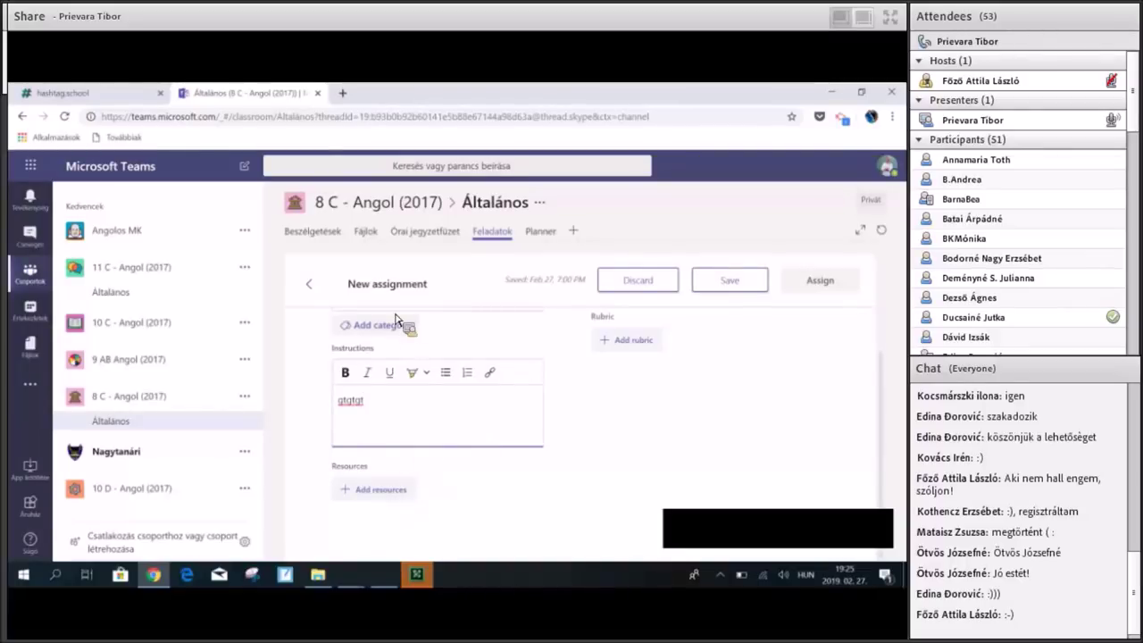
Bring up the rubric choices for the assignment and discard the existing rubric "eg gt rttr".
{"action": "scroll", "coordinate": [581, 372], "scroll_direction": "up", "scroll_amount": 3}
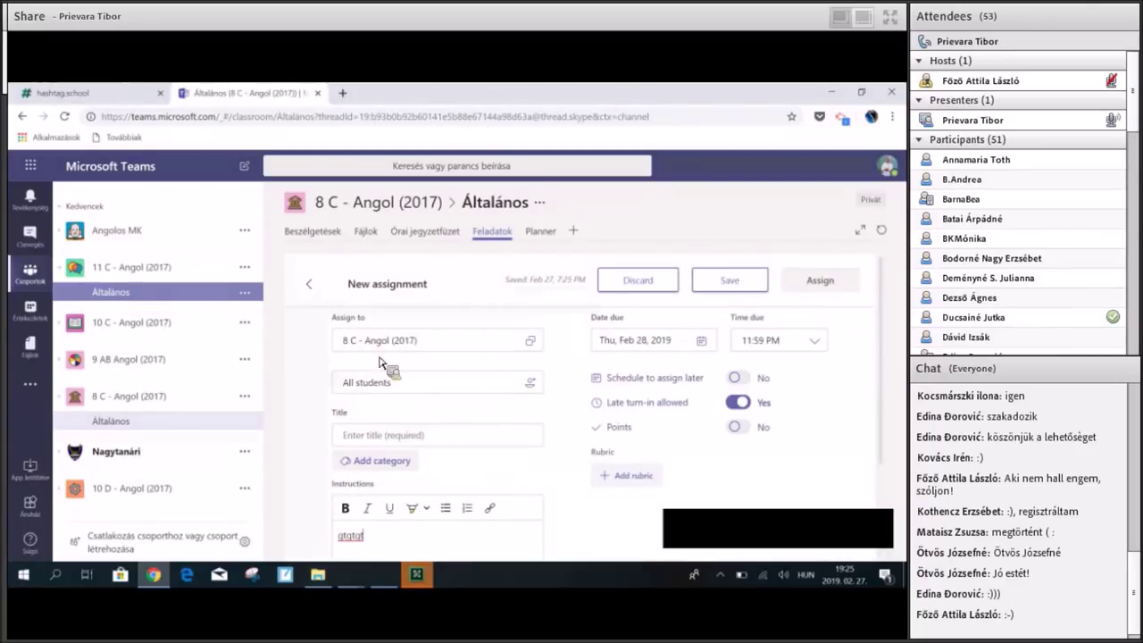
{"action": "left_click", "coordinate": [635, 475]}
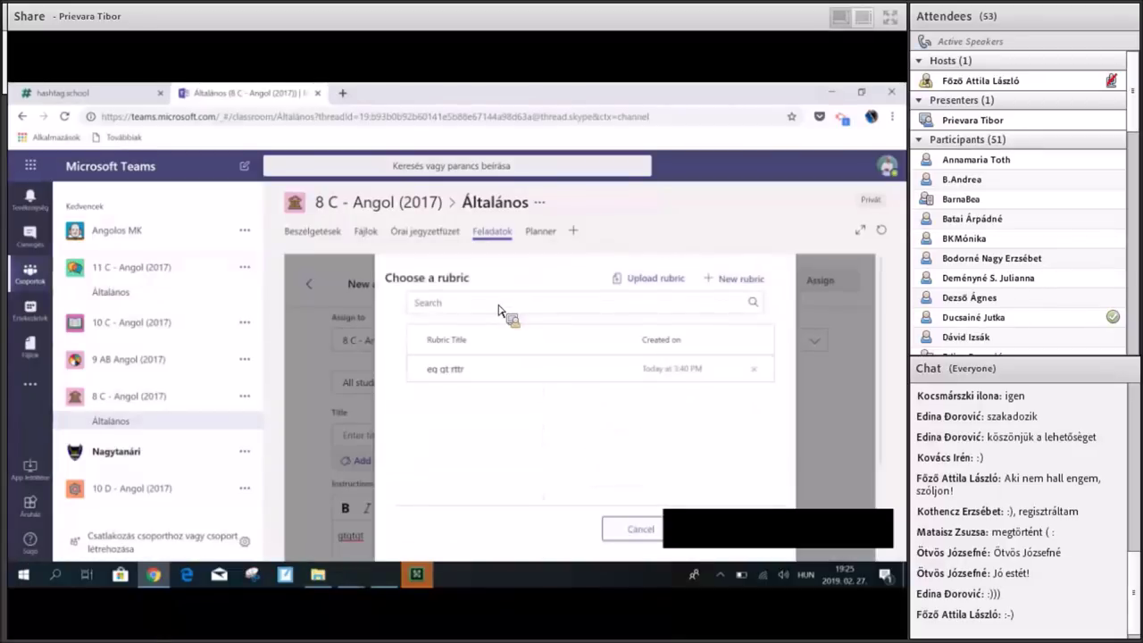
{"action": "left_click", "coordinate": [754, 369]}
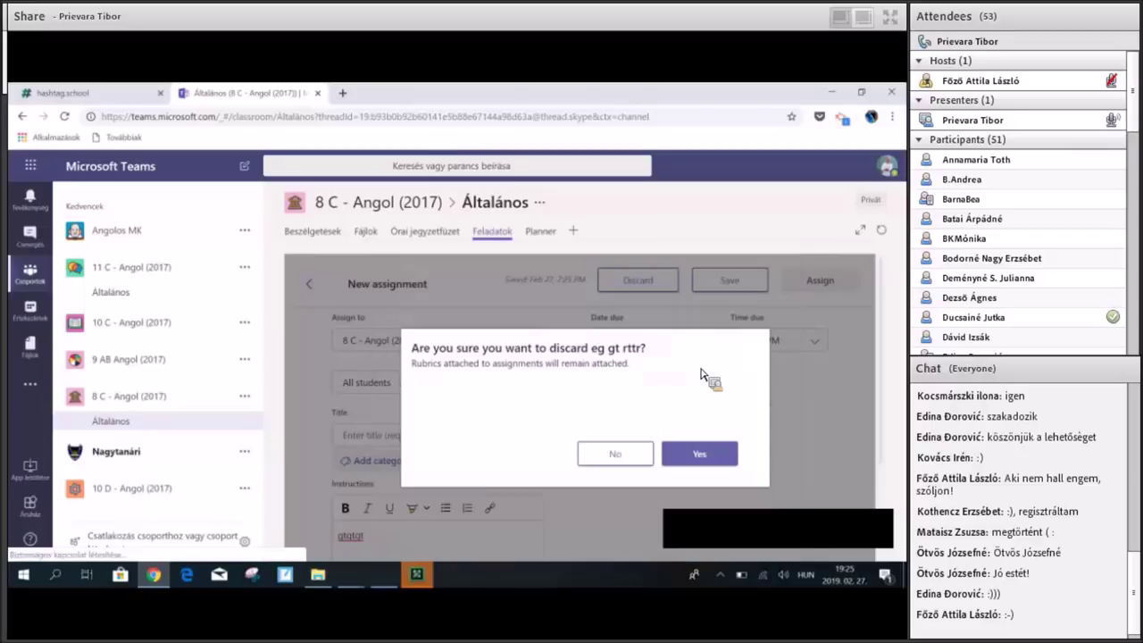
{"action": "left_click", "coordinate": [701, 455]}
Create a new rubric titled "rvr r" with the description "v rvr vrt".
{"action": "left_click", "coordinate": [733, 286]}
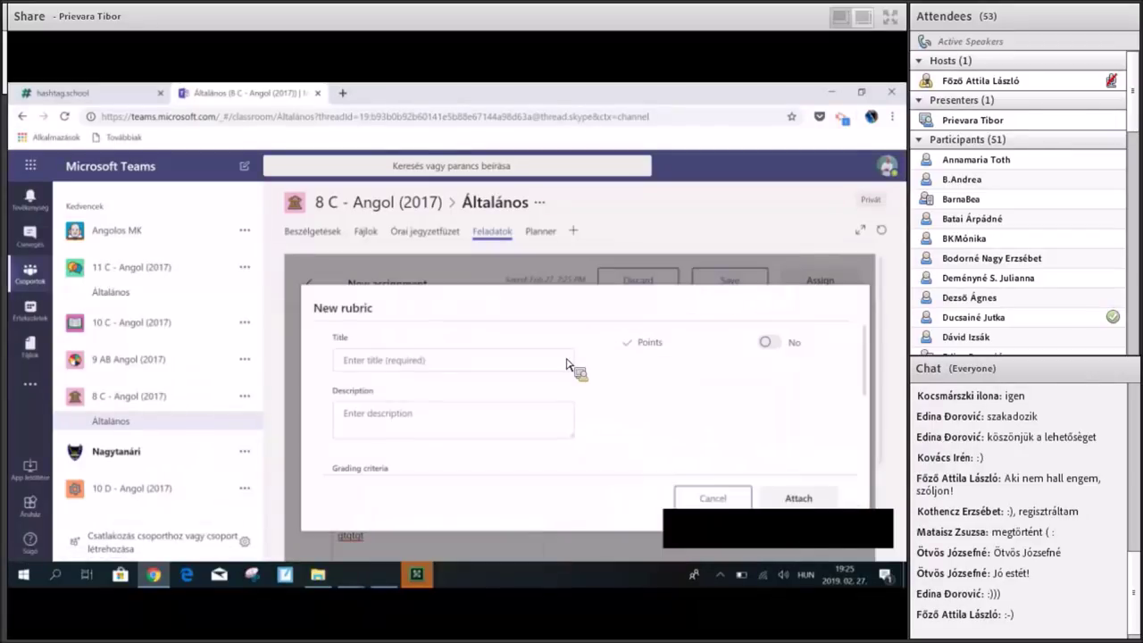
{"action": "left_click", "coordinate": [518, 366]}
{"action": "type", "text": "rvr r"}
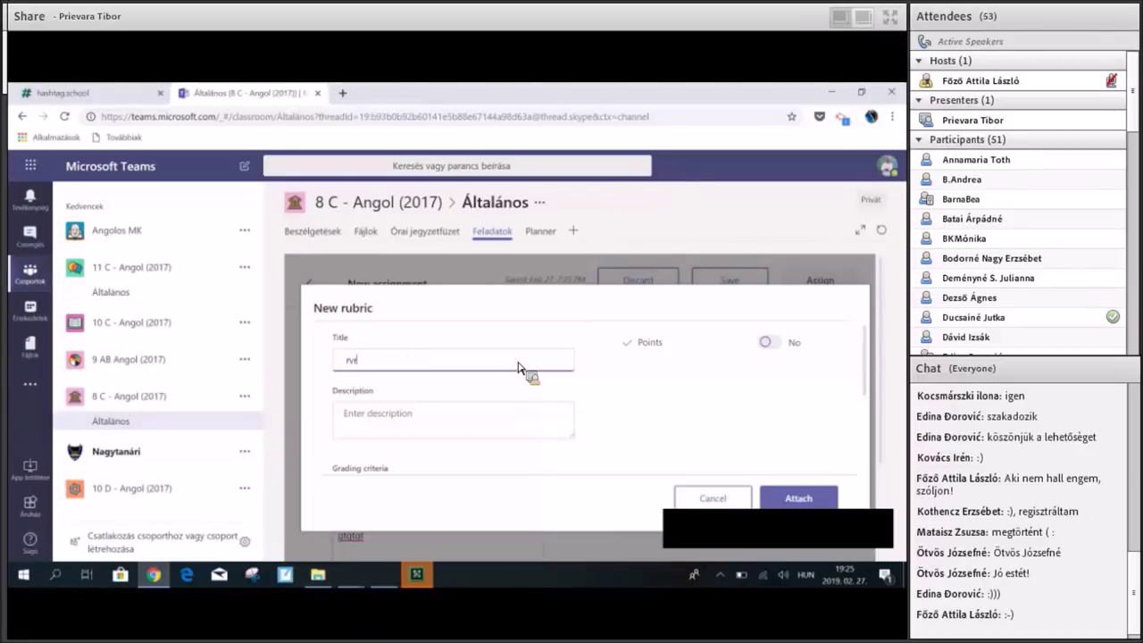
{"action": "left_click", "coordinate": [464, 429]}
{"action": "type", "text": "rvr rvr"}
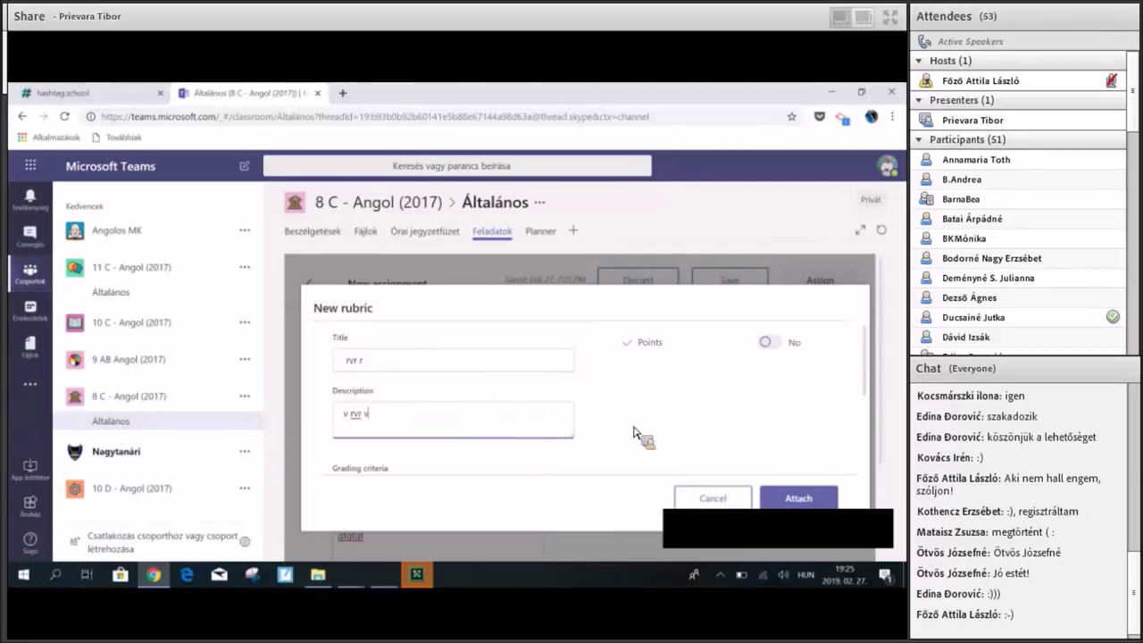
Describe the first grading criterion of the rubric as "gtgt".
{"action": "scroll", "coordinate": [634, 432], "scroll_direction": "down", "scroll_amount": 3}
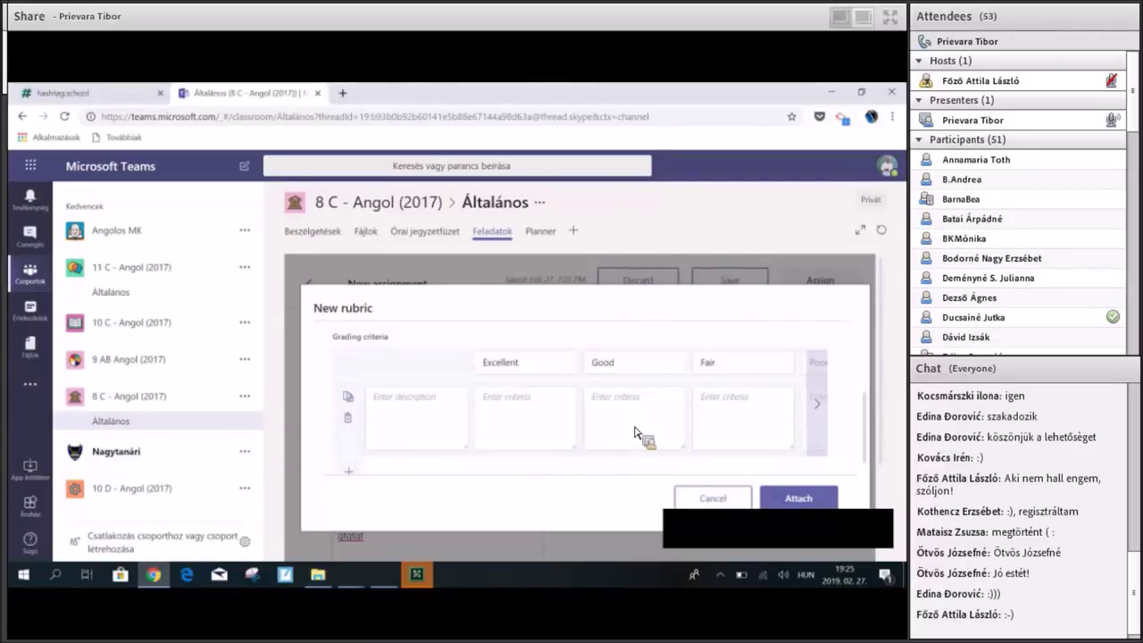
{"action": "scroll", "coordinate": [634, 432], "scroll_direction": "up", "scroll_amount": 3}
{"action": "scroll", "coordinate": [635, 432], "scroll_direction": "down", "scroll_amount": 2}
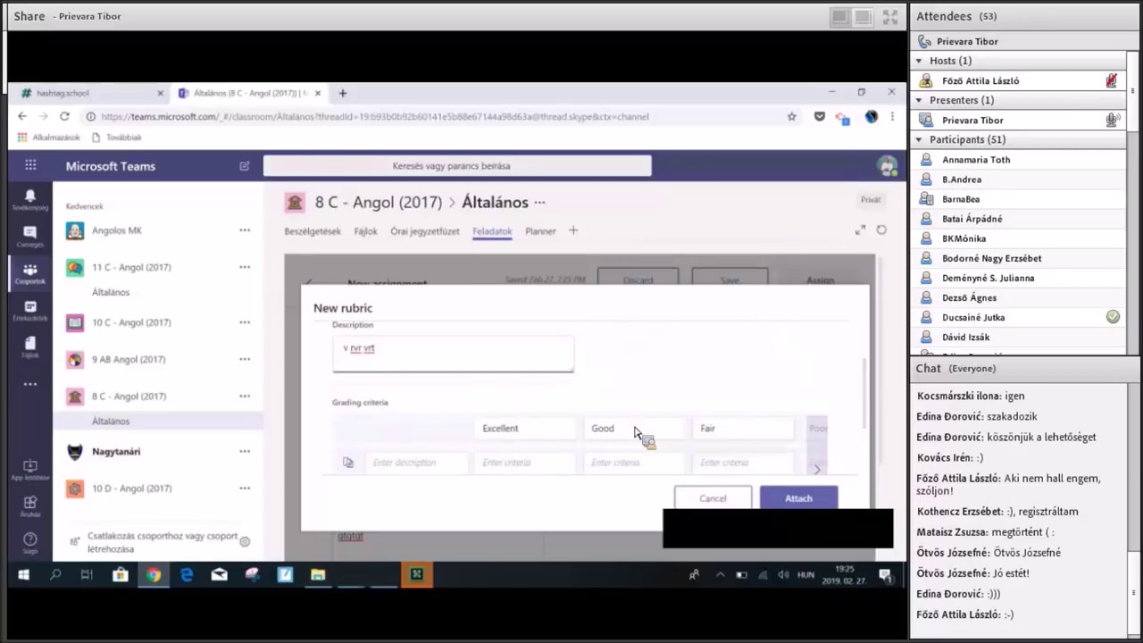
{"action": "scroll", "coordinate": [635, 432], "scroll_direction": "down", "scroll_amount": 3}
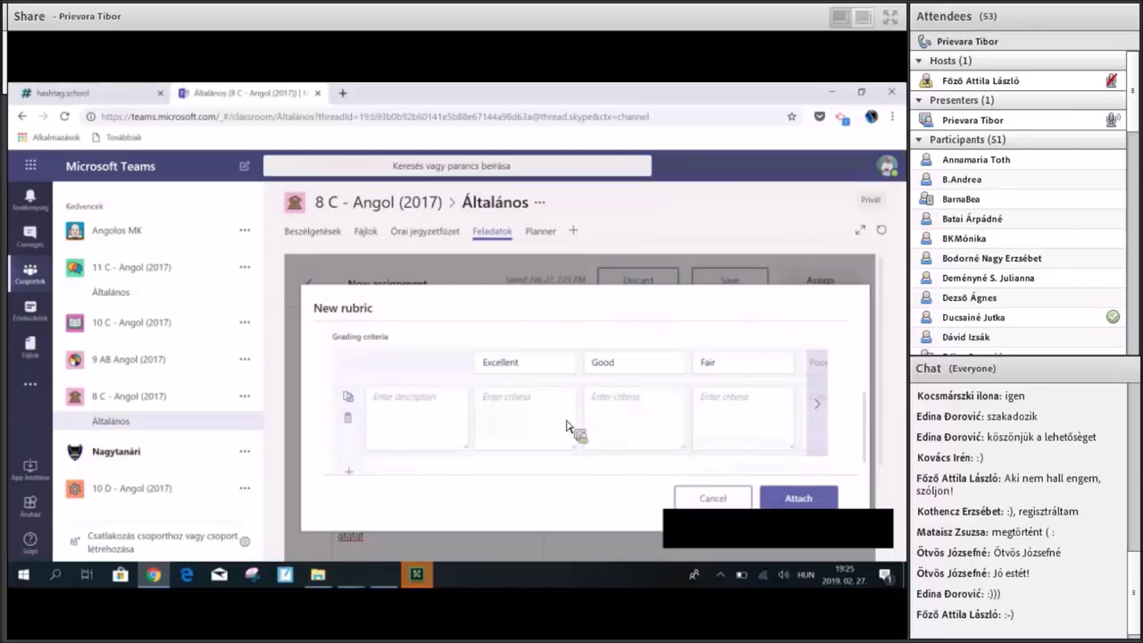
{"action": "left_click", "coordinate": [444, 410]}
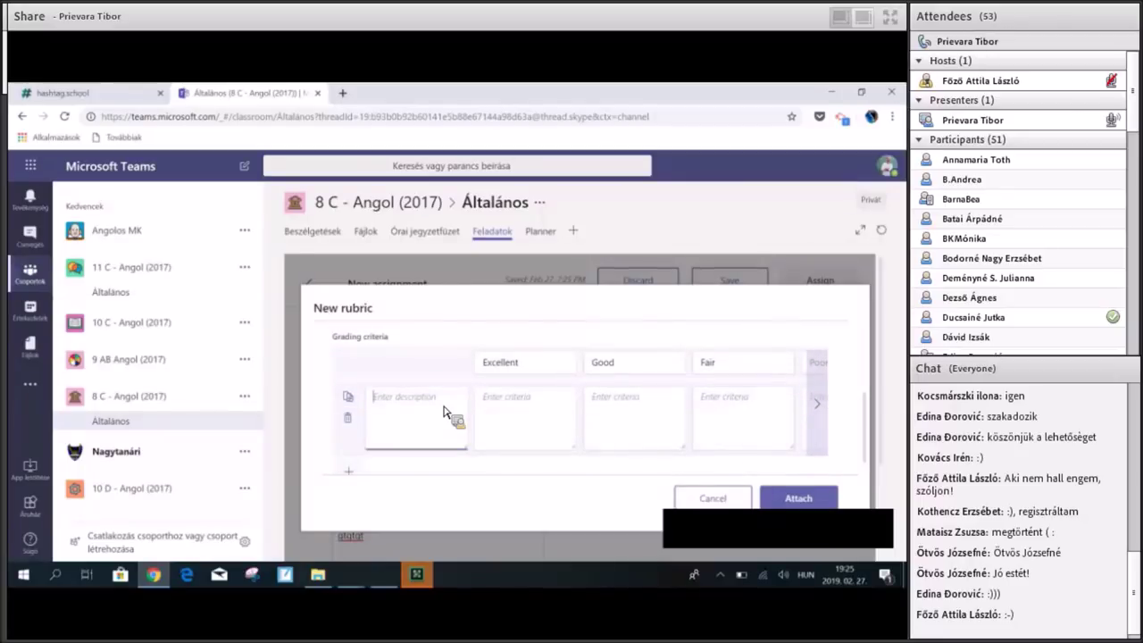
{"action": "type", "text": "gtgt"}
Rename the Excellent rating to "Tökély!" and enter "rvrttr" as its criteria for the first row.
{"action": "left_click", "coordinate": [517, 366]}
{"action": "double_click", "coordinate": [513, 364]}
{"action": "type", "text": "1"}
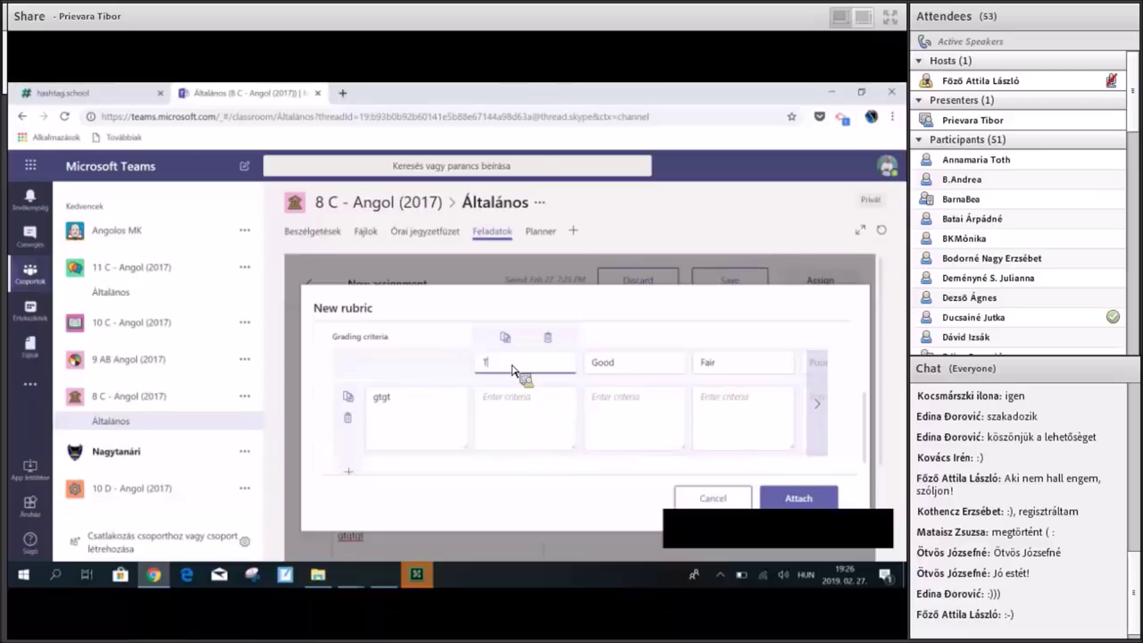
{"action": "type", "text": "ökéle"}
{"action": "type", "text": "!"}
{"action": "left_click", "coordinate": [542, 415]}
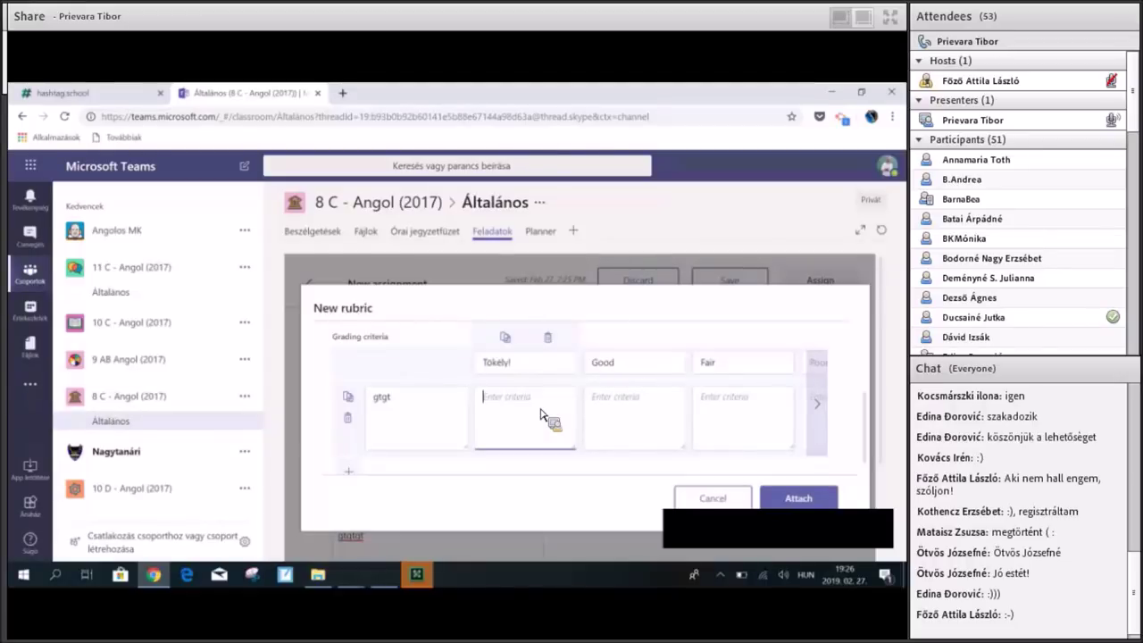
{"action": "type", "text": "rvrttr"}
Check the remaining rating levels through Poor and attach the rubric to the assignment.
{"action": "left_click", "coordinate": [822, 409]}
{"action": "left_click", "coordinate": [752, 382]}
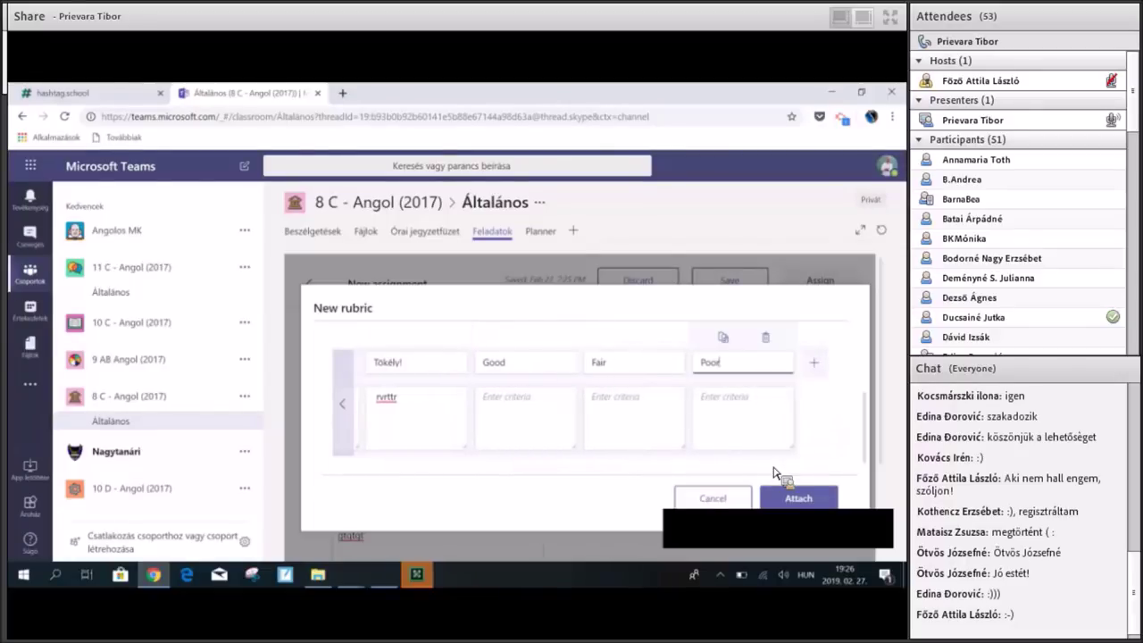
{"action": "left_click", "coordinate": [339, 416]}
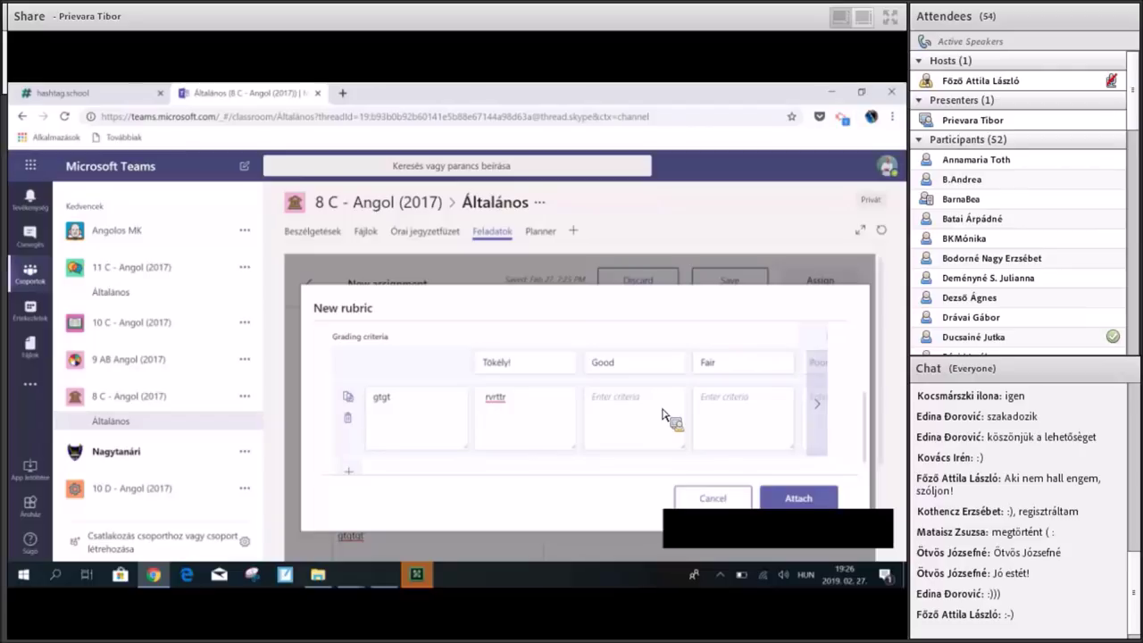
{"action": "left_click", "coordinate": [804, 498]}
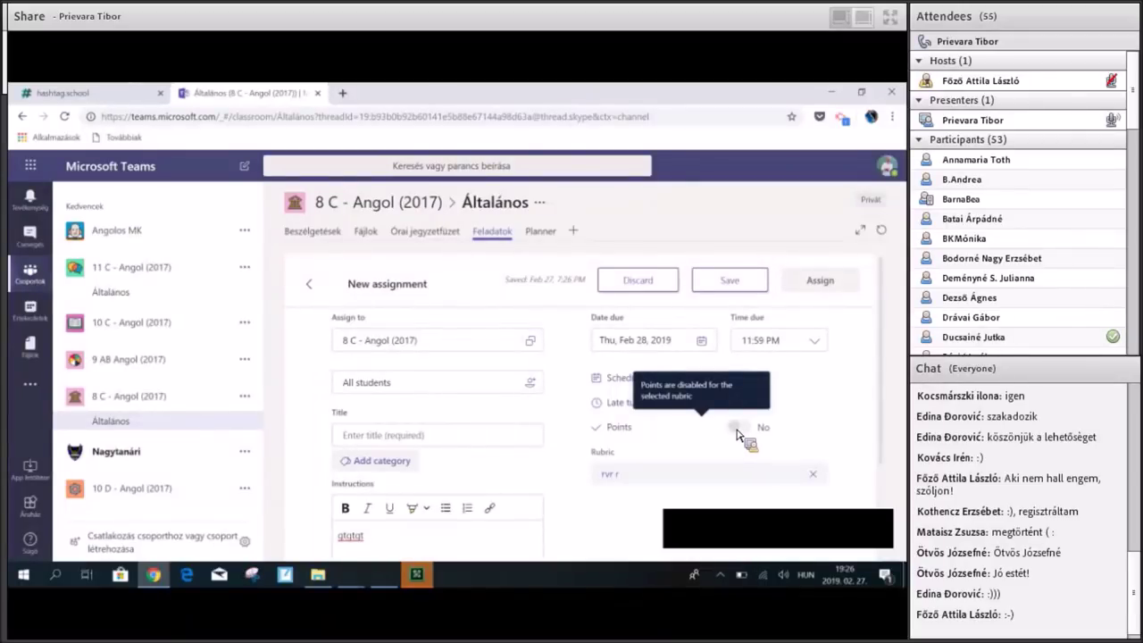
Review the attached rubric's description and grading criteria, then close it.
{"action": "left_click", "coordinate": [683, 487]}
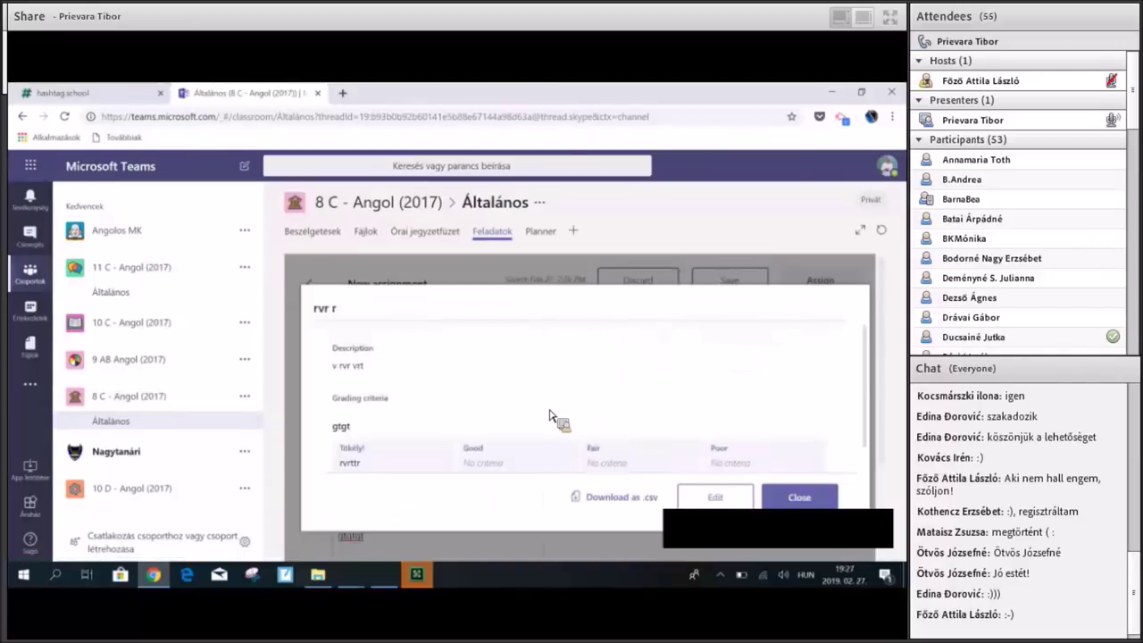
{"action": "scroll", "coordinate": [551, 416], "scroll_direction": "down", "scroll_amount": 1}
{"action": "scroll", "coordinate": [557, 416], "scroll_direction": "up", "scroll_amount": 1}
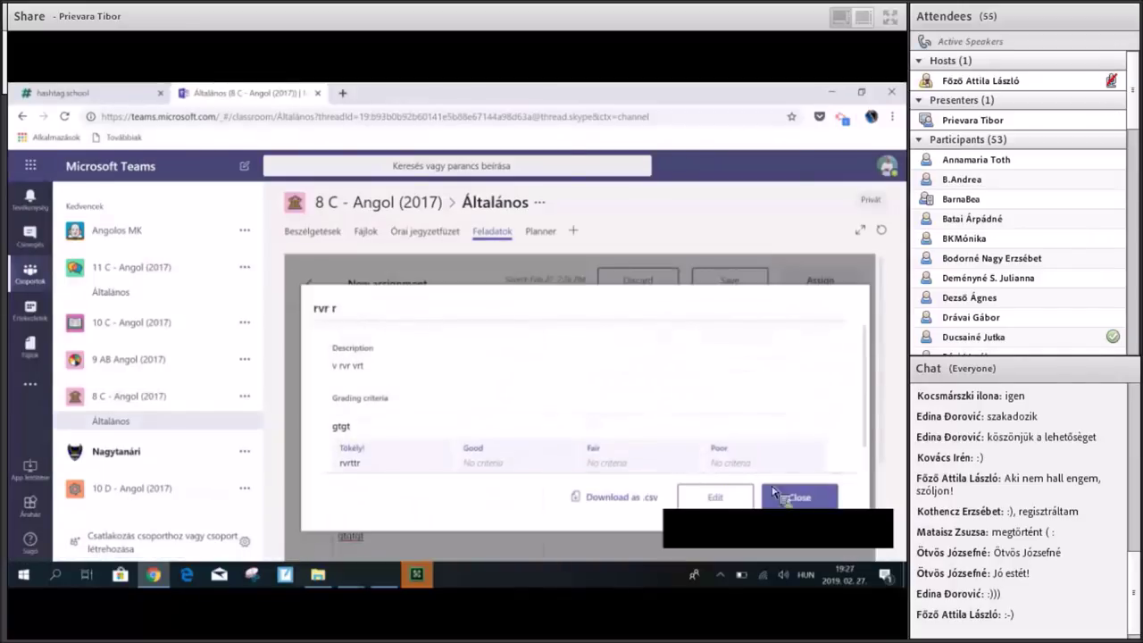
{"action": "left_click", "coordinate": [797, 497]}
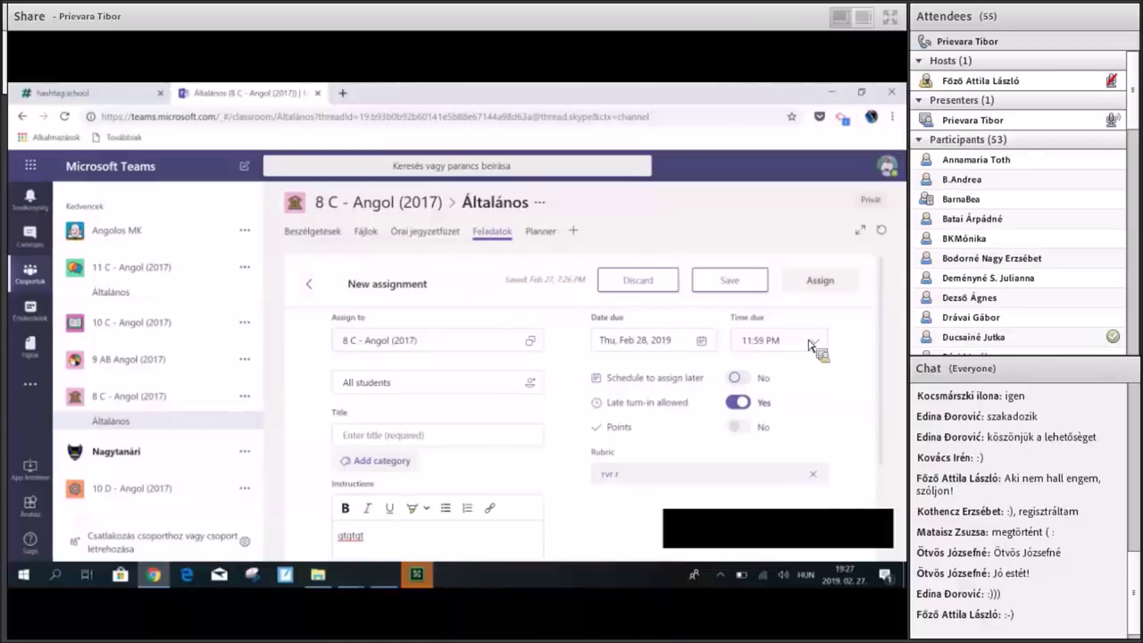
Save the untitled 8 C - Angol (2017) assignment as a draft.
{"action": "left_click", "coordinate": [745, 281]}
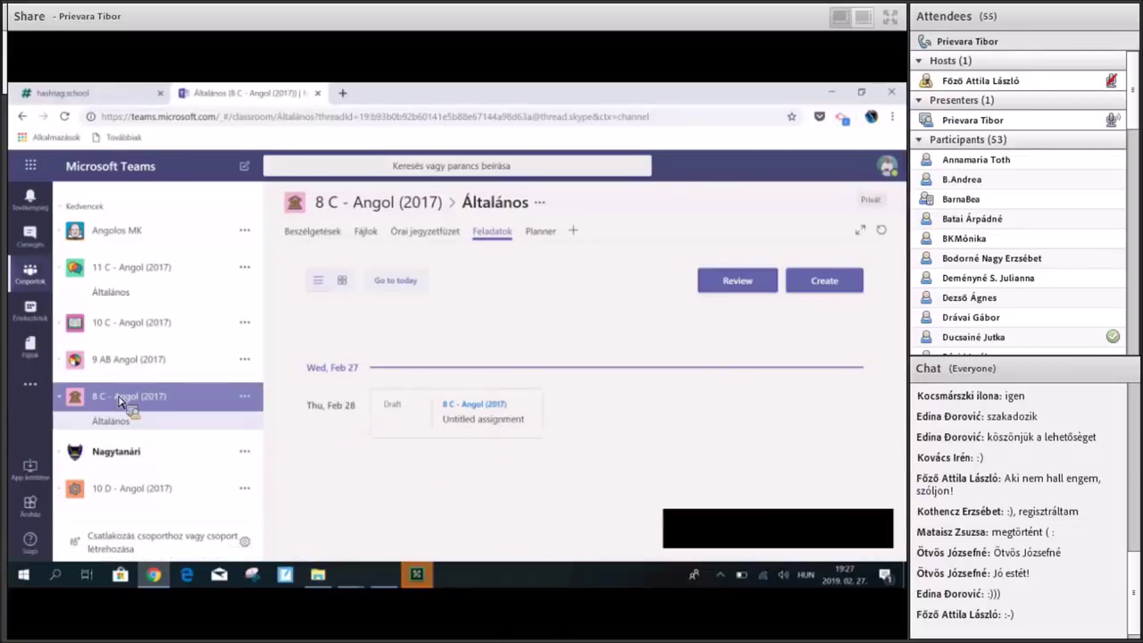
{"action": "left_click_drag", "start_coordinate": [122, 399], "coordinate": [500, 362]}
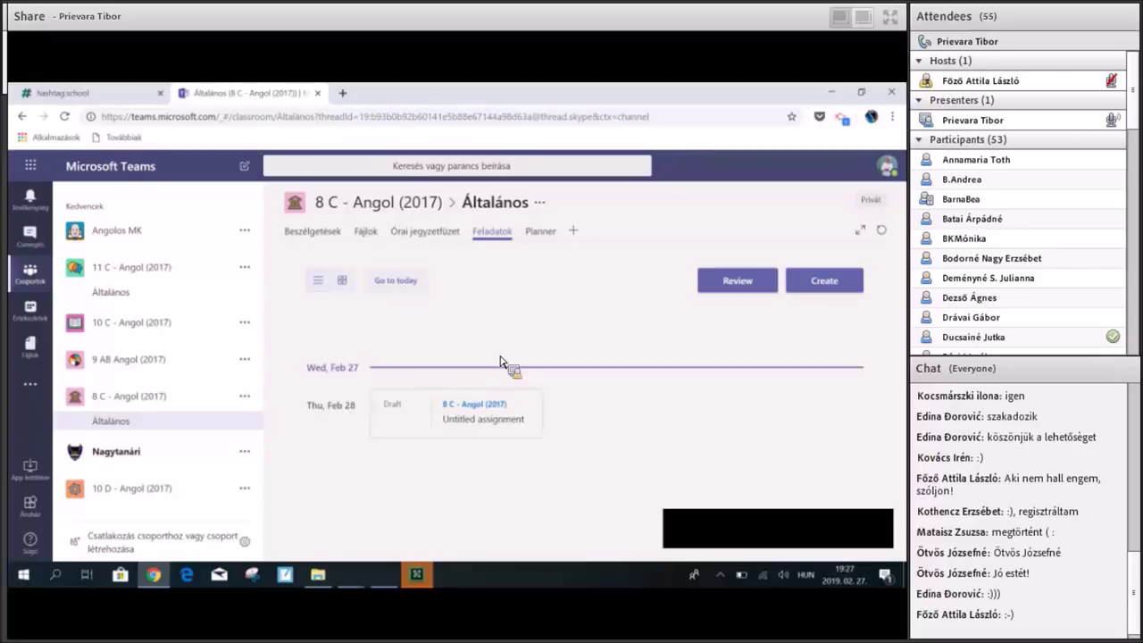
{"action": "left_click_drag", "start_coordinate": [498, 362], "coordinate": [480, 235]}
Open the 8 C - Angol (2017) class notebook and expand its section and page list.
{"action": "left_click", "coordinate": [442, 234]}
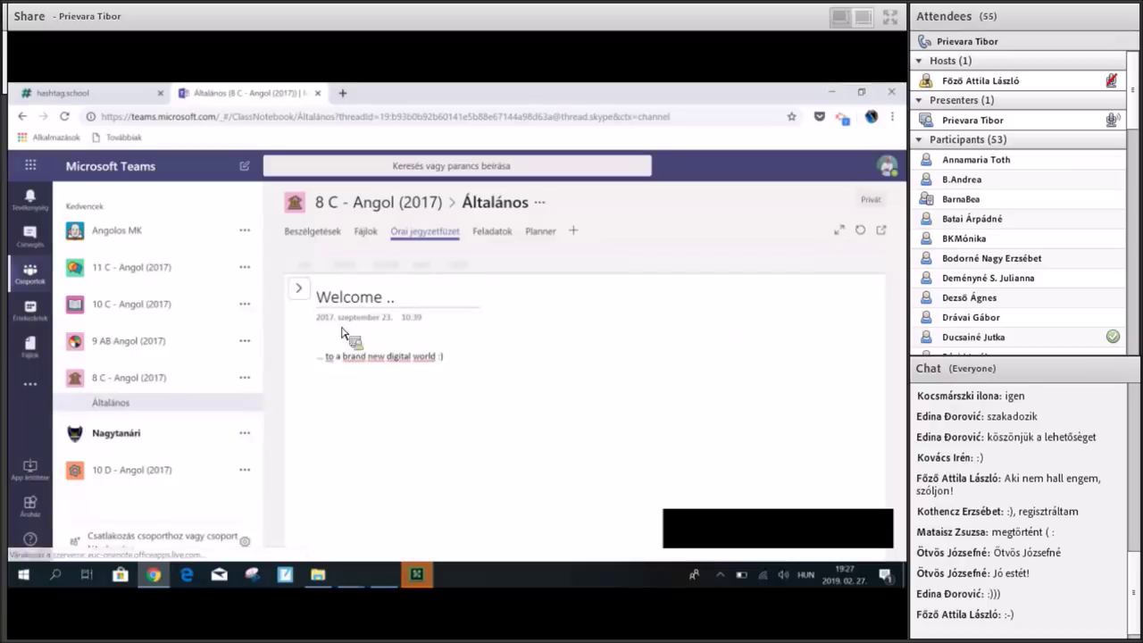
{"action": "left_click", "coordinate": [304, 294]}
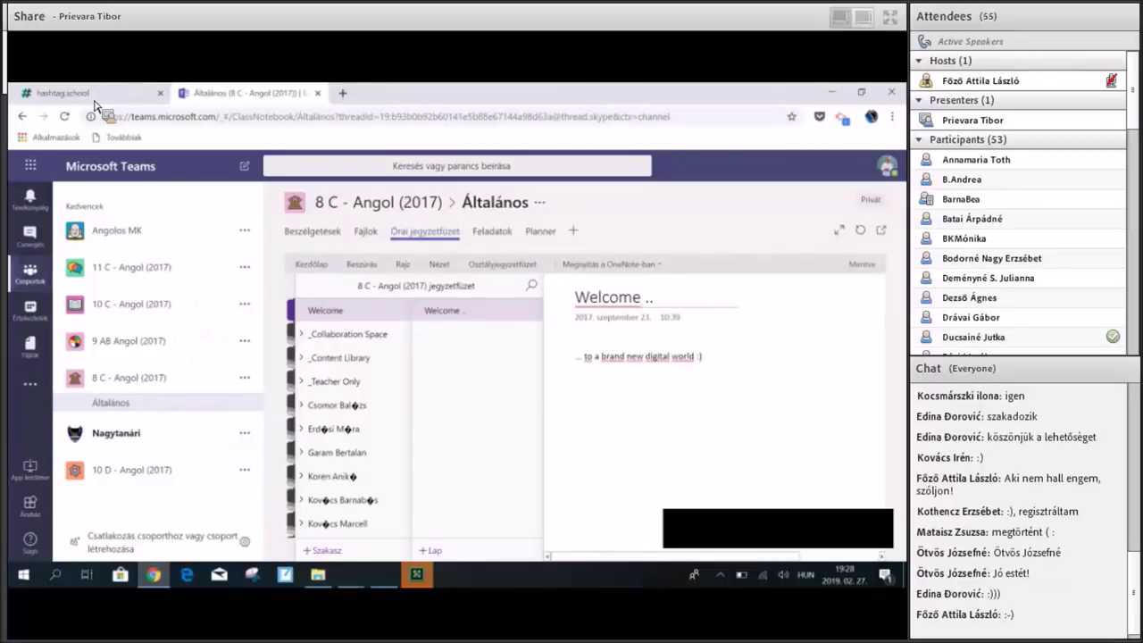
Switch to the hashtag.school site and view its web address and the list of teaching groups.
{"action": "left_click", "coordinate": [125, 94]}
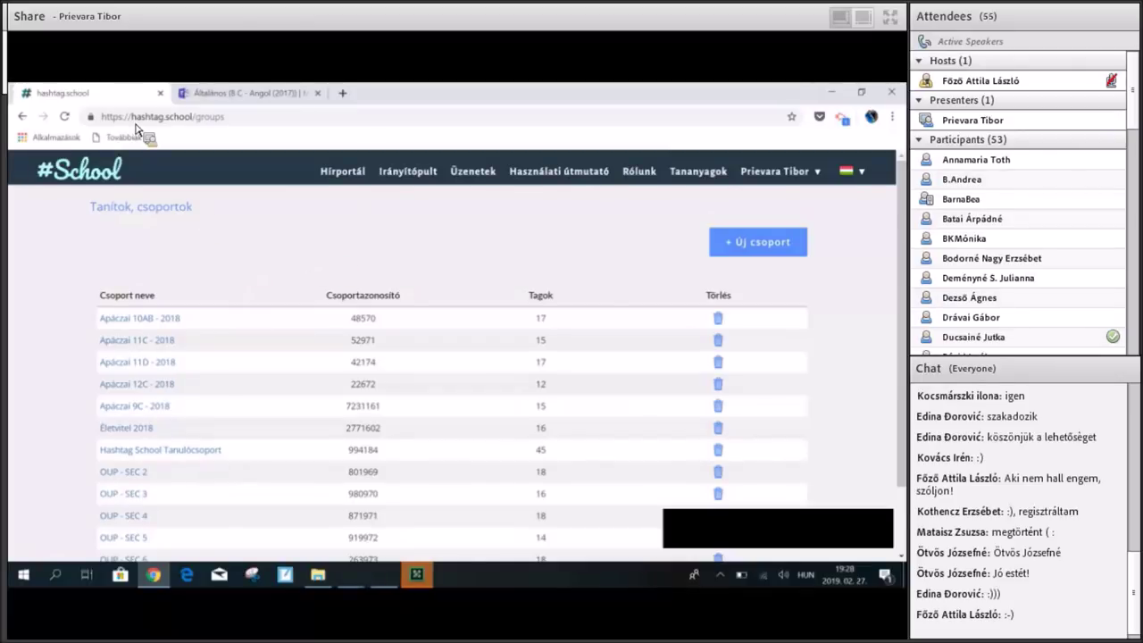
{"action": "left_click_drag", "start_coordinate": [133, 117], "coordinate": [192, 117]}
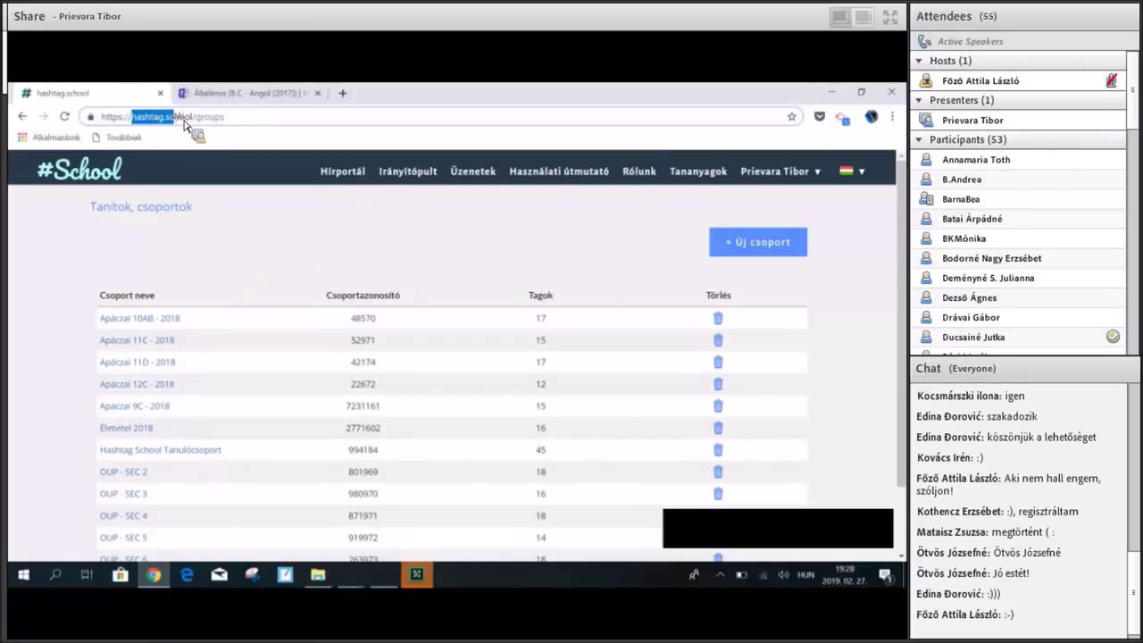
{"action": "left_click", "coordinate": [391, 191]}
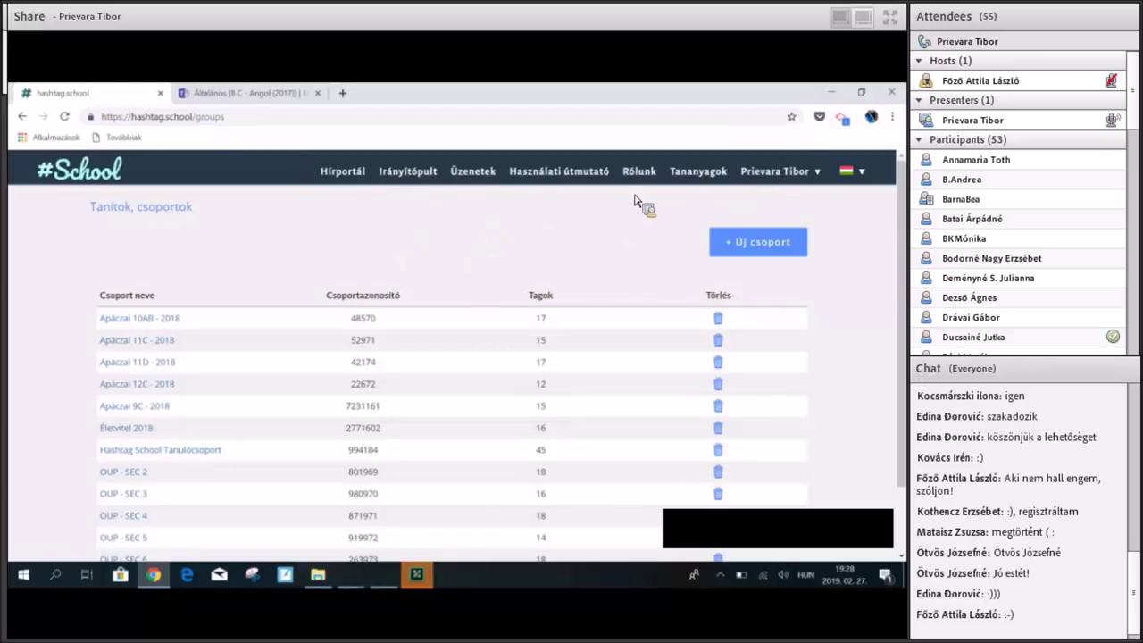
{"action": "scroll", "coordinate": [864, 265], "scroll_direction": "down", "scroll_amount": 1}
{"action": "scroll", "coordinate": [864, 265], "scroll_direction": "up", "scroll_amount": 1}
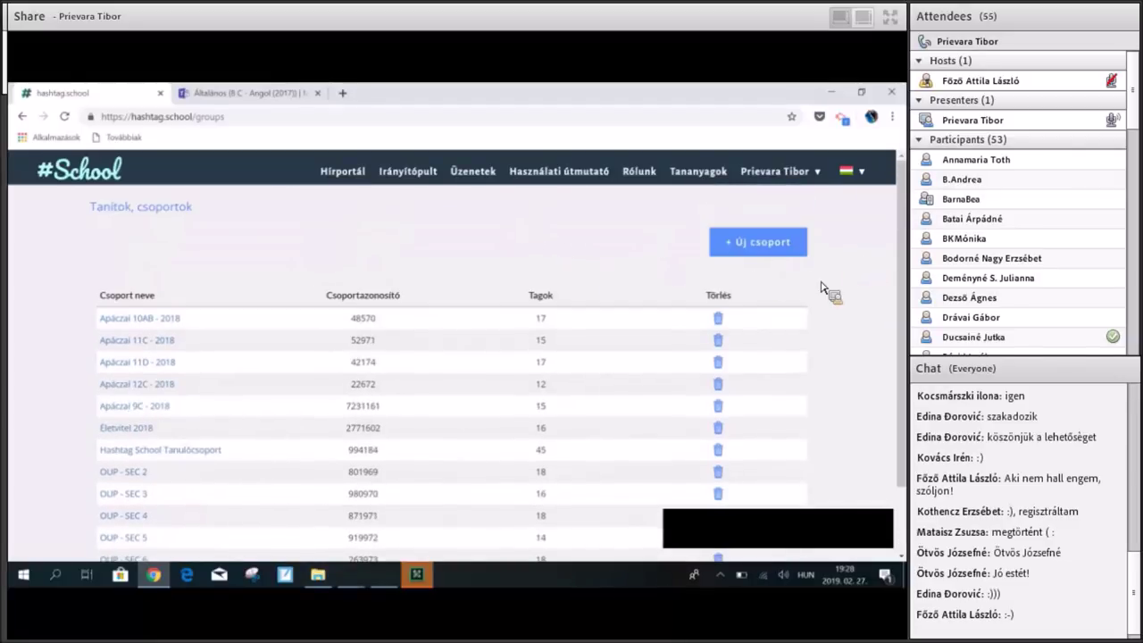
Create a new group named Projekt and find its group identifier in the group list.
{"action": "left_click", "coordinate": [783, 245]}
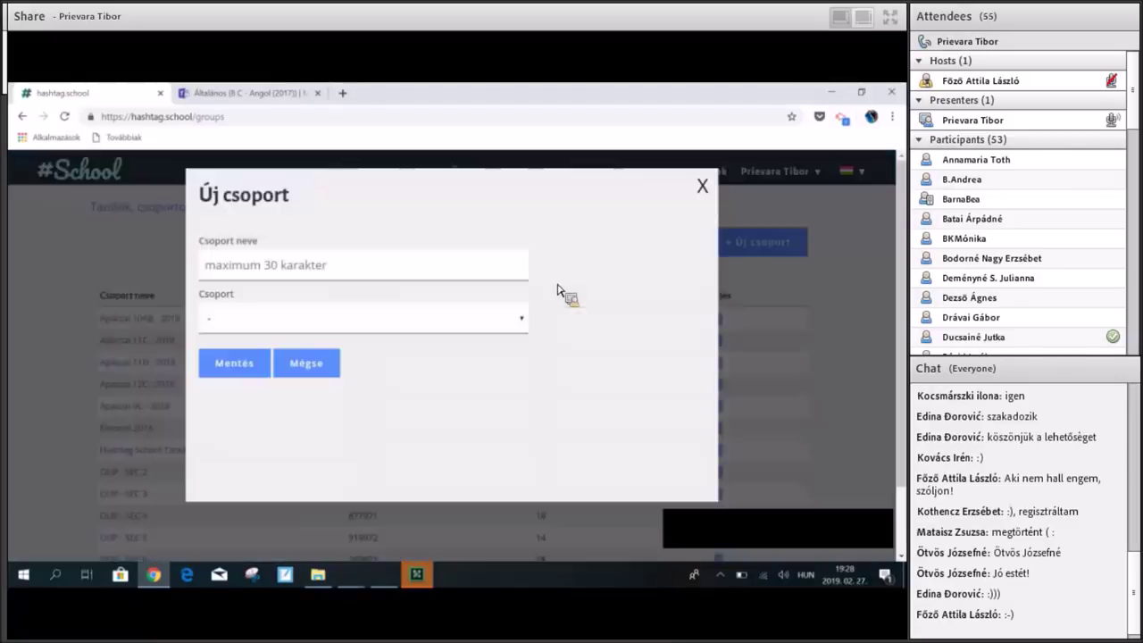
{"action": "left_click", "coordinate": [459, 276]}
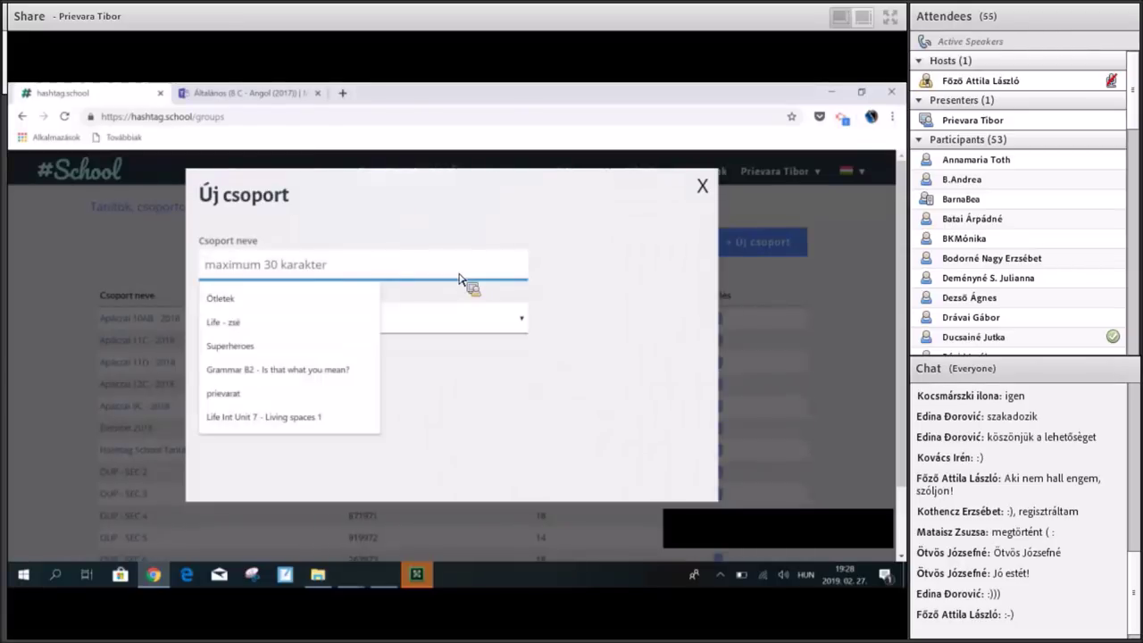
{"action": "type", "text": "Projekt"}
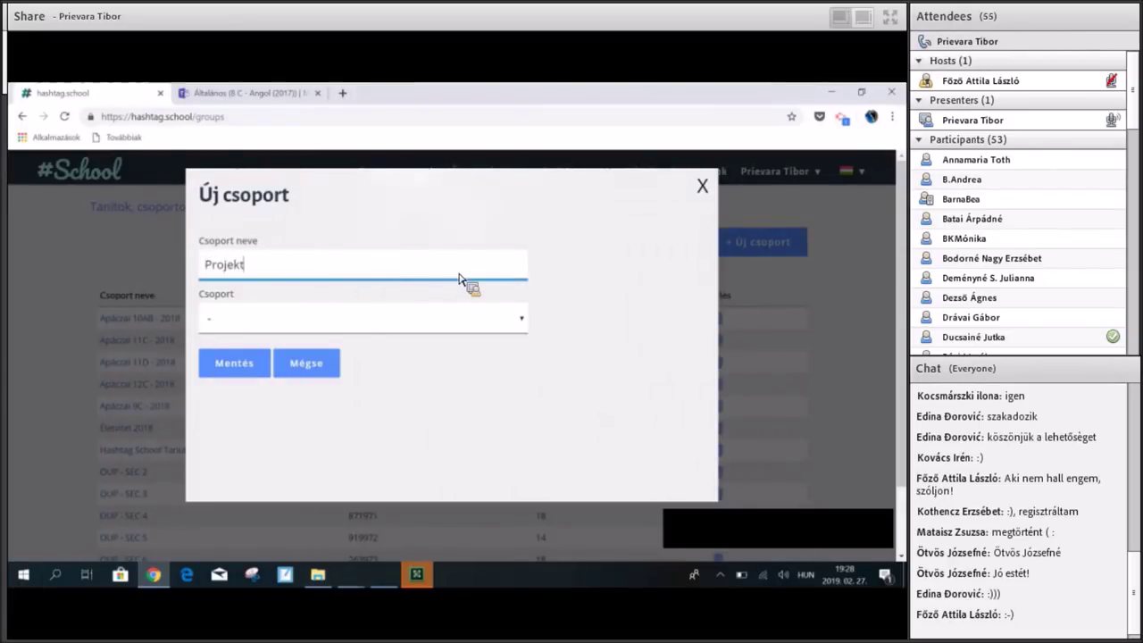
{"action": "left_click", "coordinate": [243, 369]}
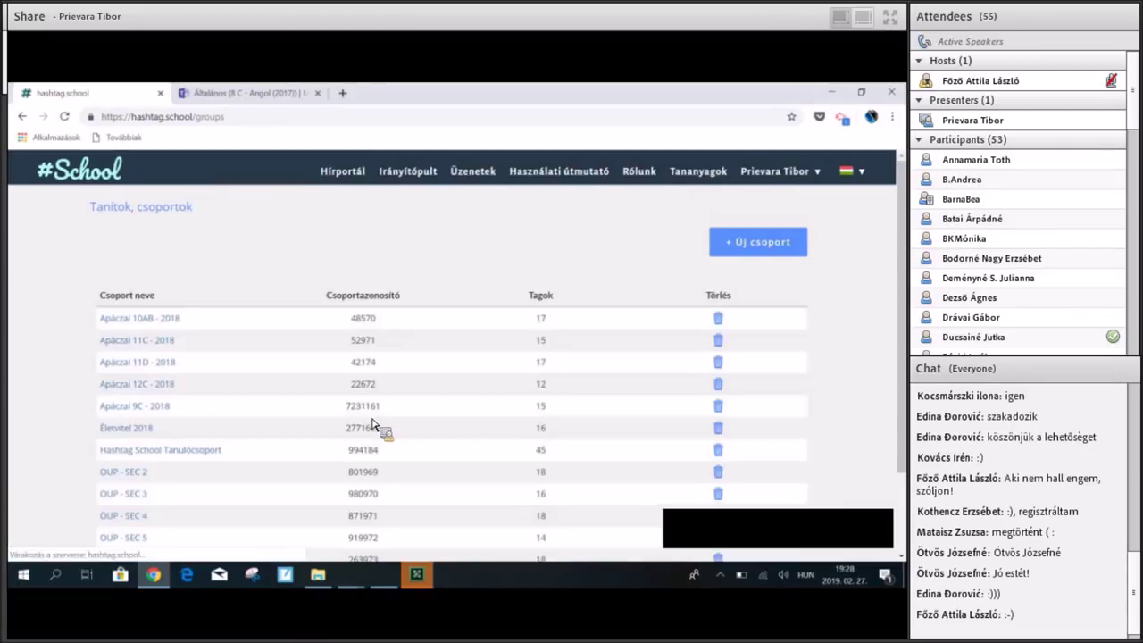
{"action": "scroll", "coordinate": [373, 425], "scroll_direction": "down", "scroll_amount": 2}
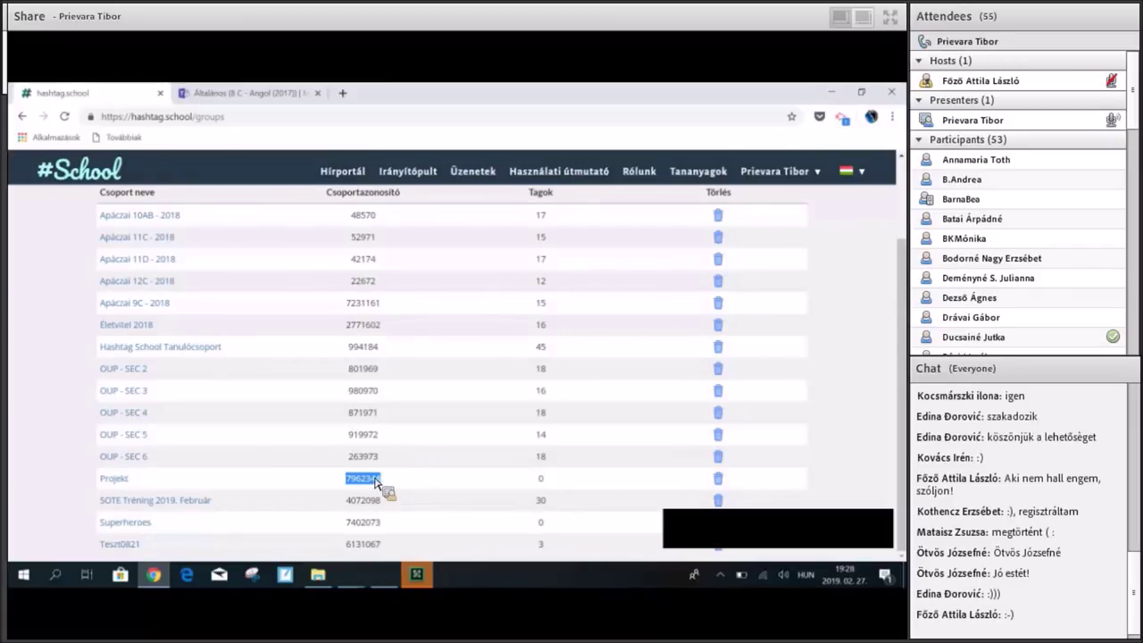
Open the hashtag.school login page in a new tab and switch to the signed-out browser window showing the same page.
{"action": "left_click_drag", "start_coordinate": [375, 482], "coordinate": [351, 101]}
{"action": "type", "text": "hash"}
{"action": "key", "text": "Return"}
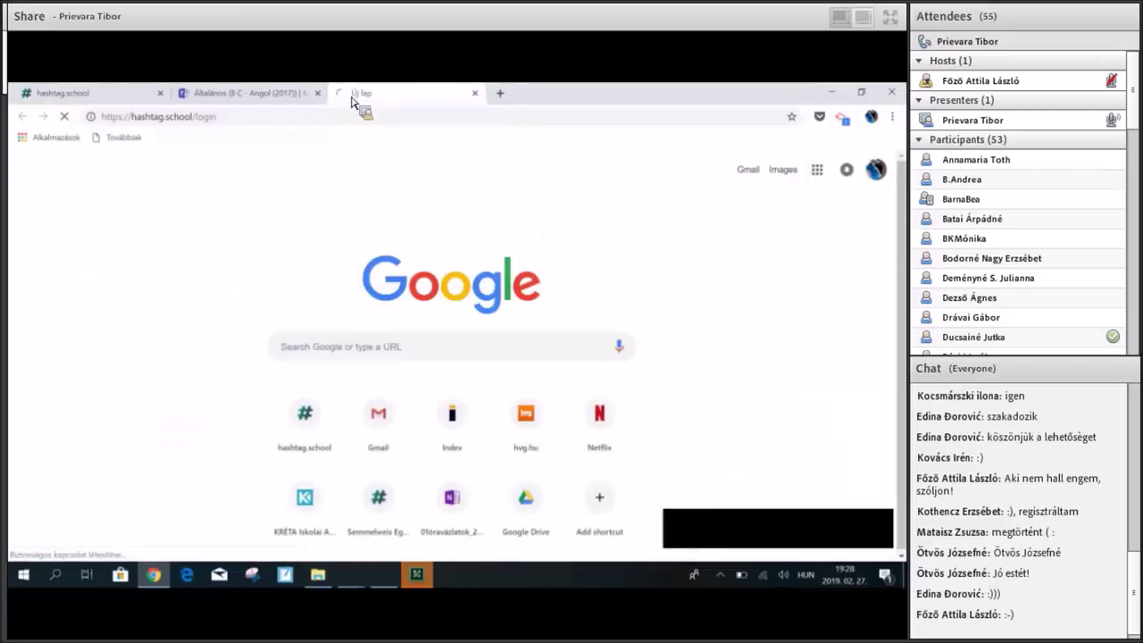
{"action": "key", "text": "alt+Tab"}
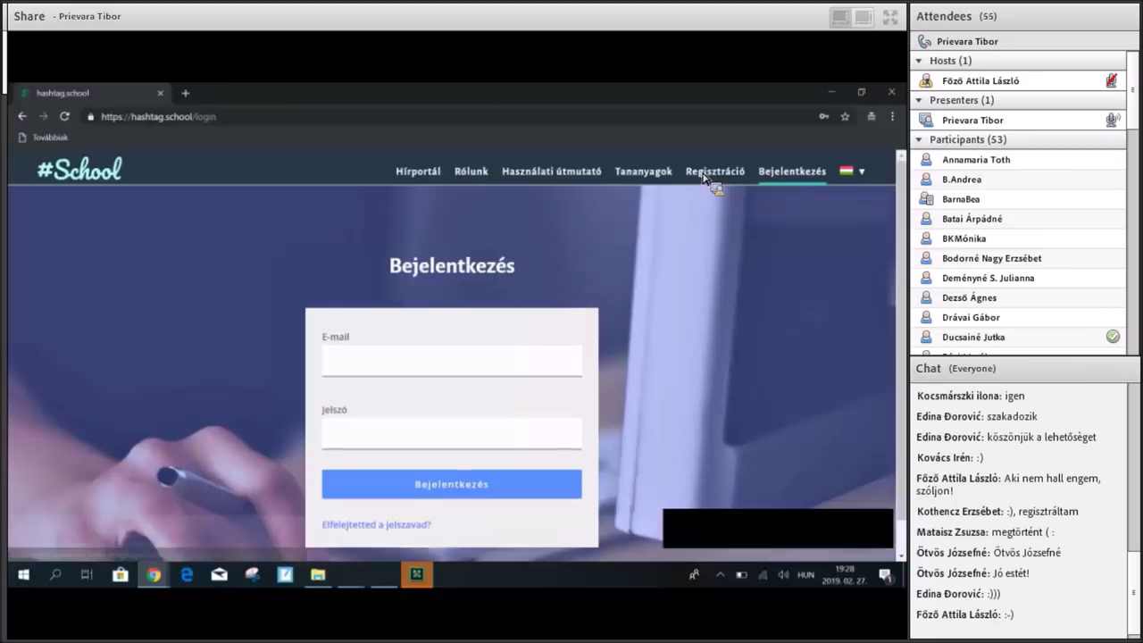
Open the registration form, dismiss the cookie notice and examine the fields down to user type and group identifier.
{"action": "left_click", "coordinate": [709, 171]}
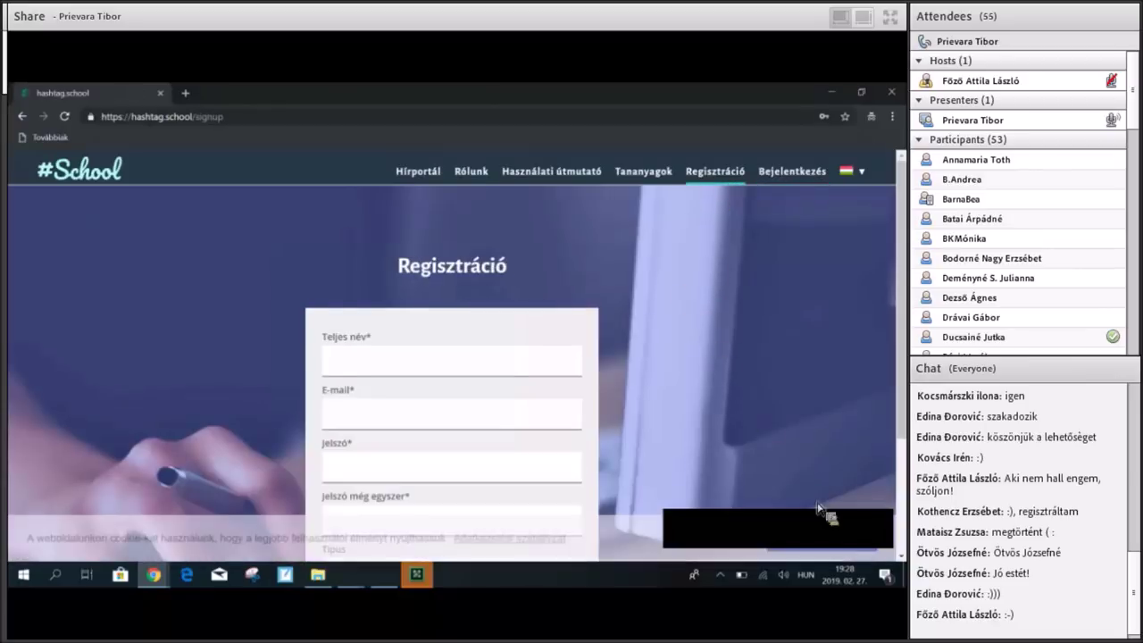
{"action": "scroll", "coordinate": [660, 527], "scroll_direction": "down", "scroll_amount": 2}
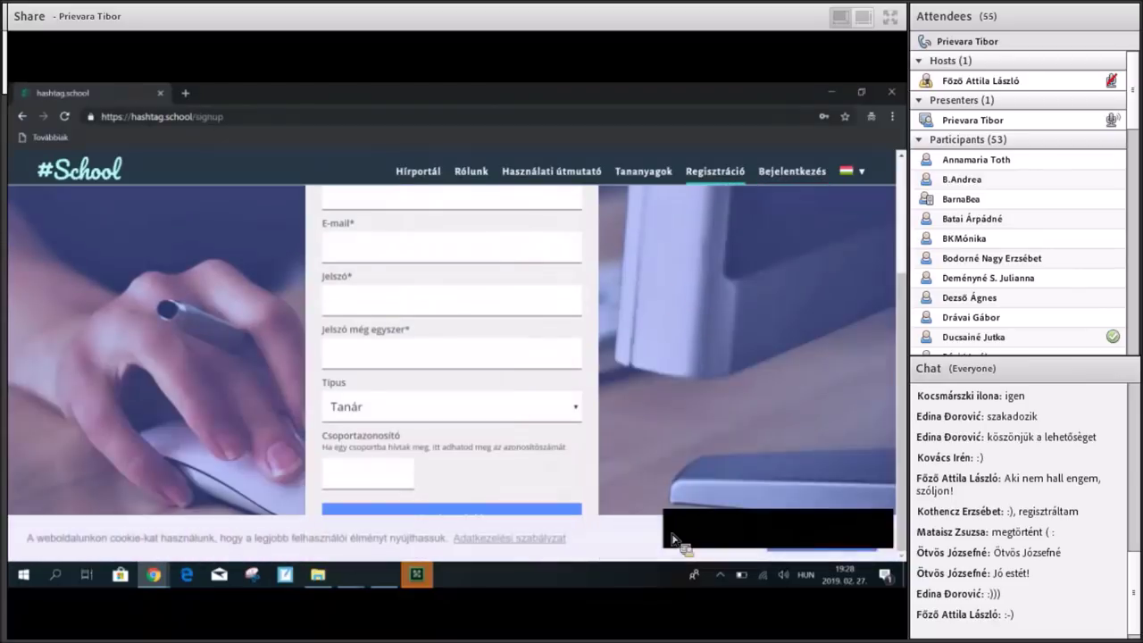
{"action": "left_click", "coordinate": [420, 463]}
{"action": "scroll", "coordinate": [644, 366], "scroll_direction": "up", "scroll_amount": 2}
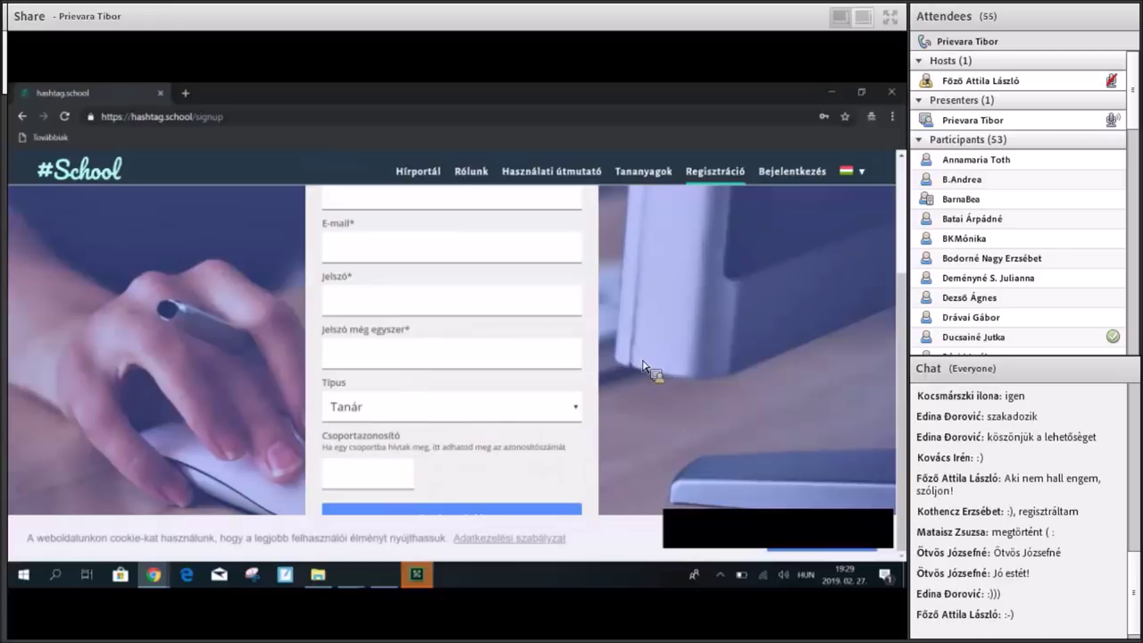
{"action": "scroll", "coordinate": [644, 366], "scroll_direction": "down", "scroll_amount": 2}
{"action": "left_click", "coordinate": [823, 550]}
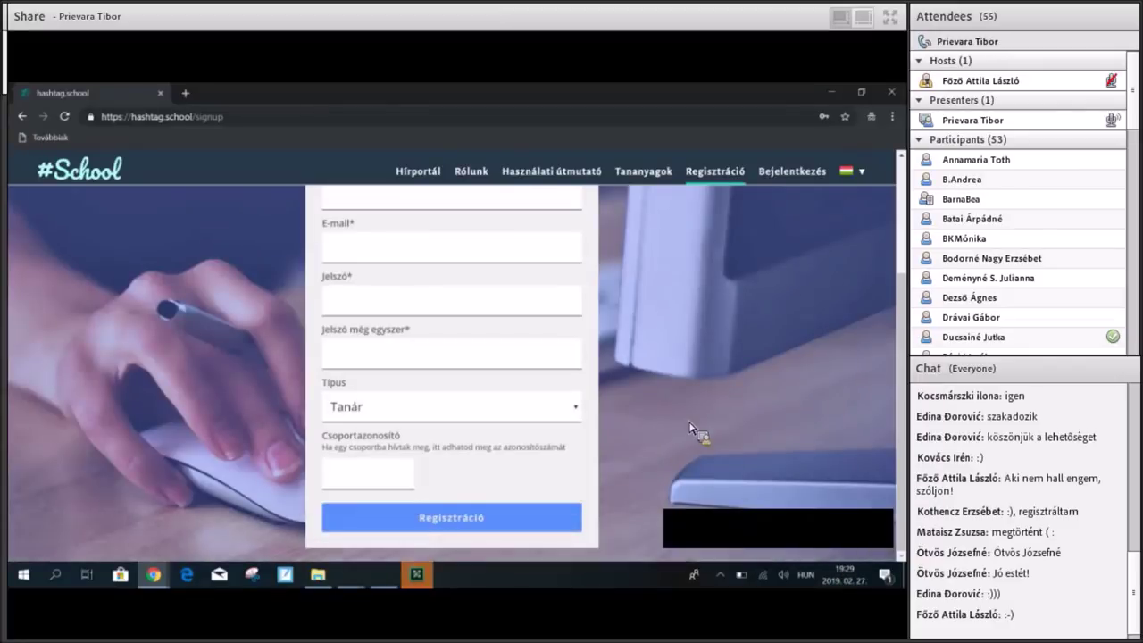
{"action": "scroll", "coordinate": [738, 306], "scroll_direction": "up", "scroll_amount": 2}
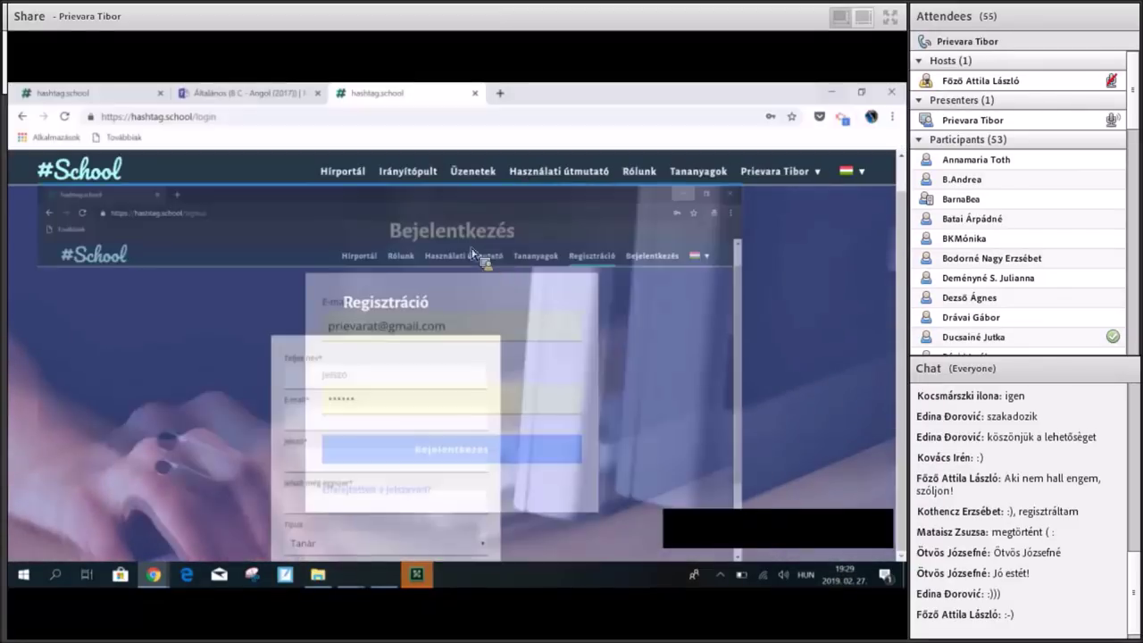
Return to the teaching group list in the signed-in window and open the Projekt group.
{"action": "left_click", "coordinate": [146, 93]}
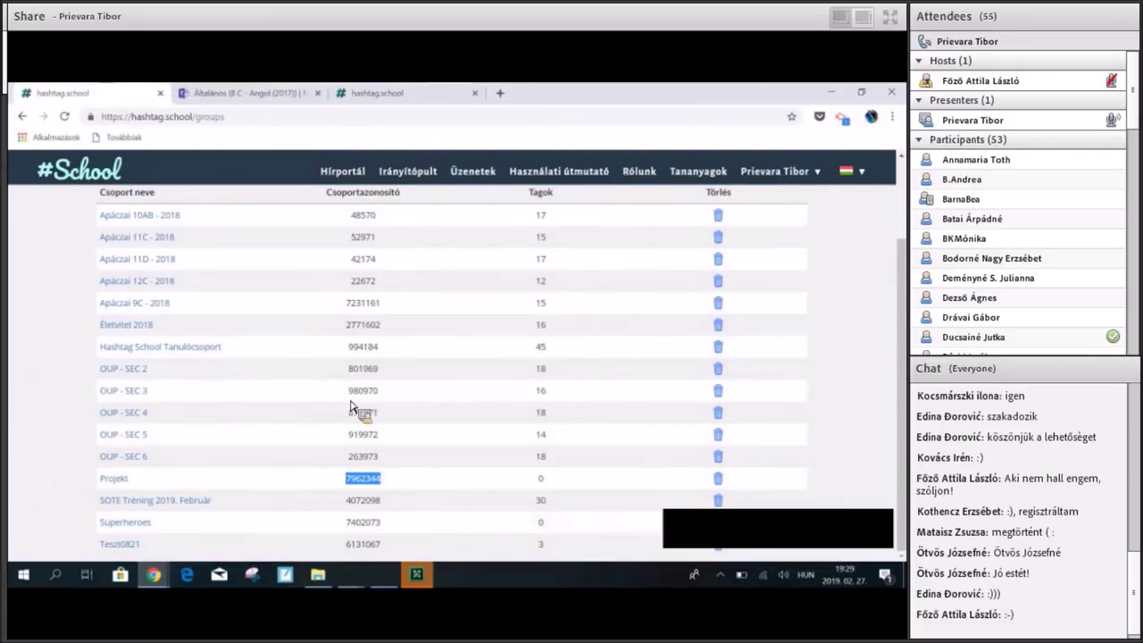
{"action": "scroll", "coordinate": [256, 446], "scroll_direction": "up", "scroll_amount": 1}
{"action": "scroll", "coordinate": [179, 464], "scroll_direction": "down", "scroll_amount": 1}
{"action": "left_click", "coordinate": [116, 482]}
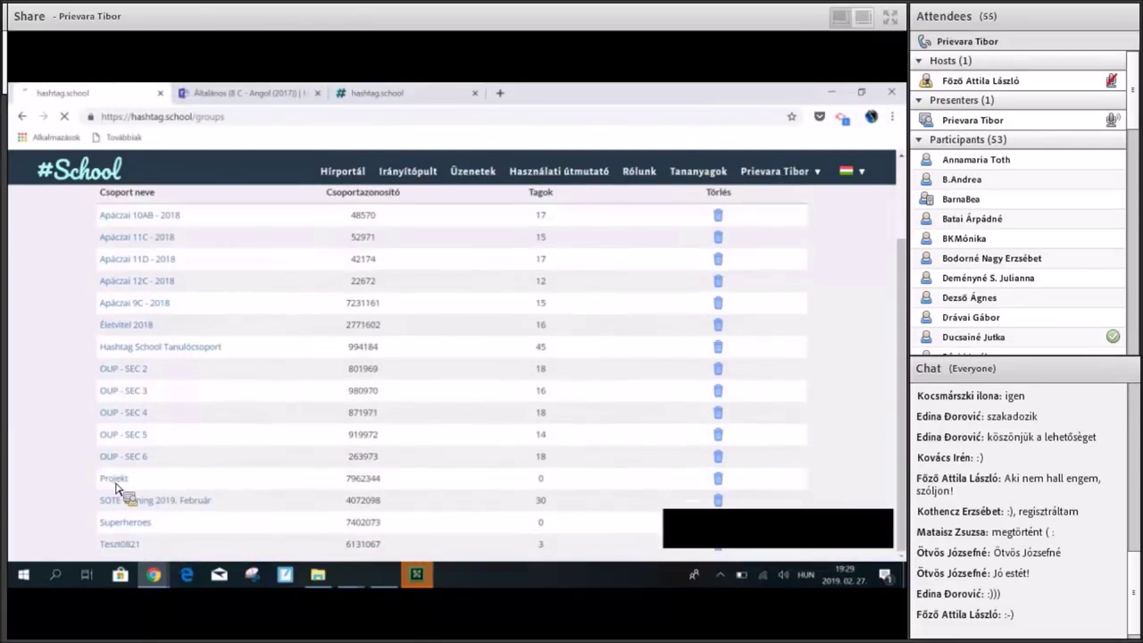
Start a new level in the Projekt group and name it Csoda projekt.
{"action": "left_click", "coordinate": [189, 384]}
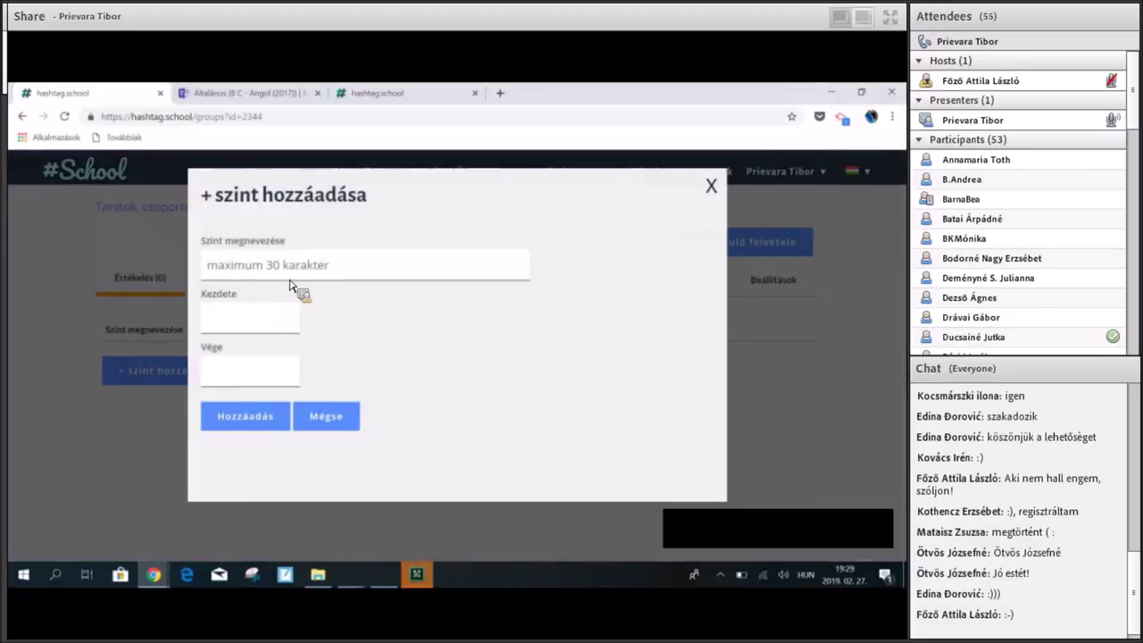
{"action": "left_click", "coordinate": [290, 278]}
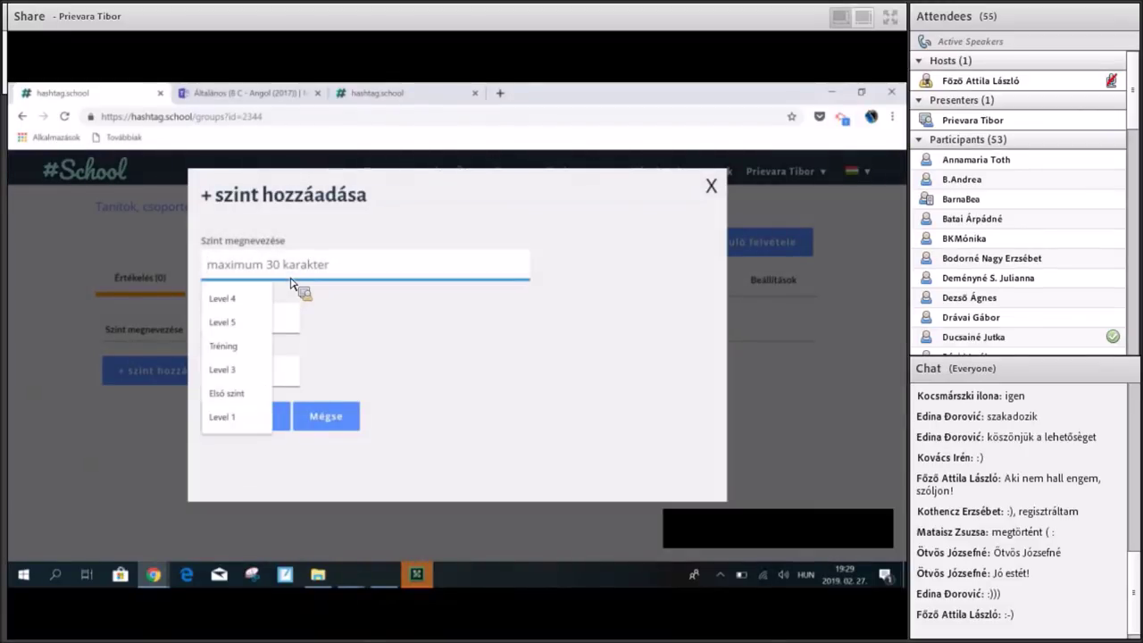
{"action": "type", "text": "C"}
{"action": "key", "text": "BackSpace"}
{"action": "type", "text": "Cso"}
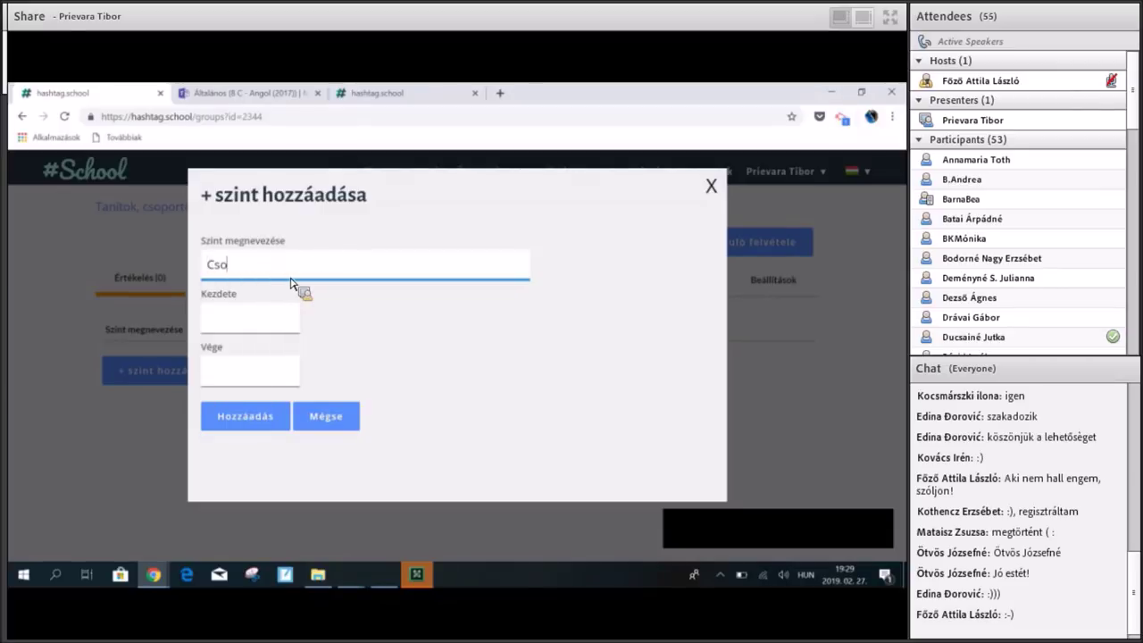
{"action": "type", "text": "da projekt"}
Set the level's start date to 2019-02-27 and end date to 2019-03-16, and add the level to the group.
{"action": "left_click", "coordinate": [280, 320]}
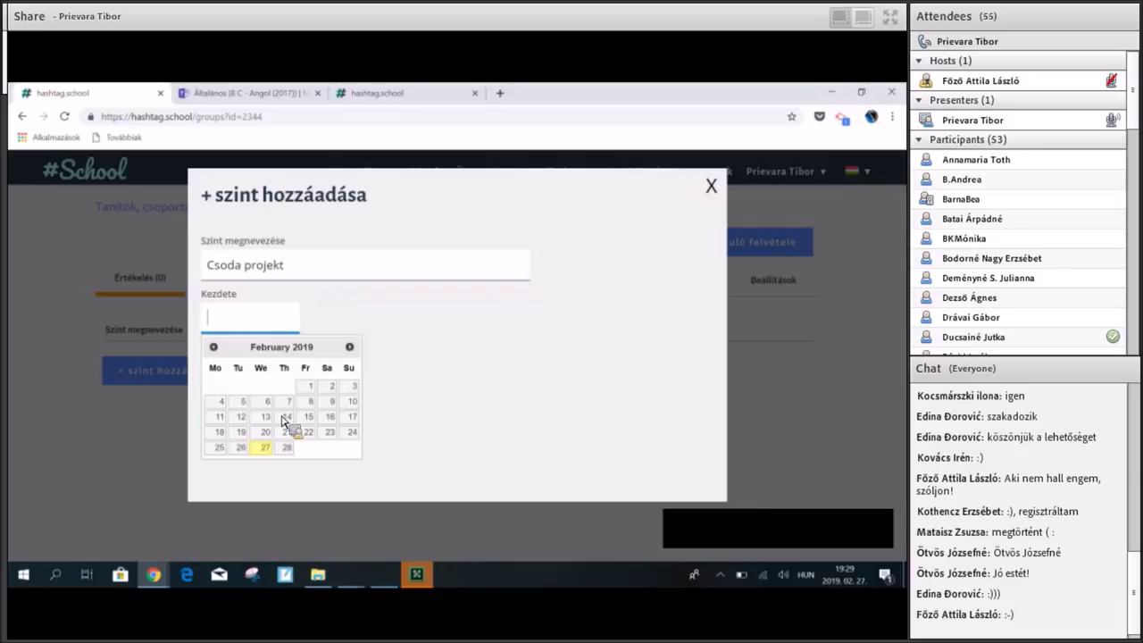
{"action": "left_click", "coordinate": [265, 447]}
{"action": "left_click", "coordinate": [259, 370]}
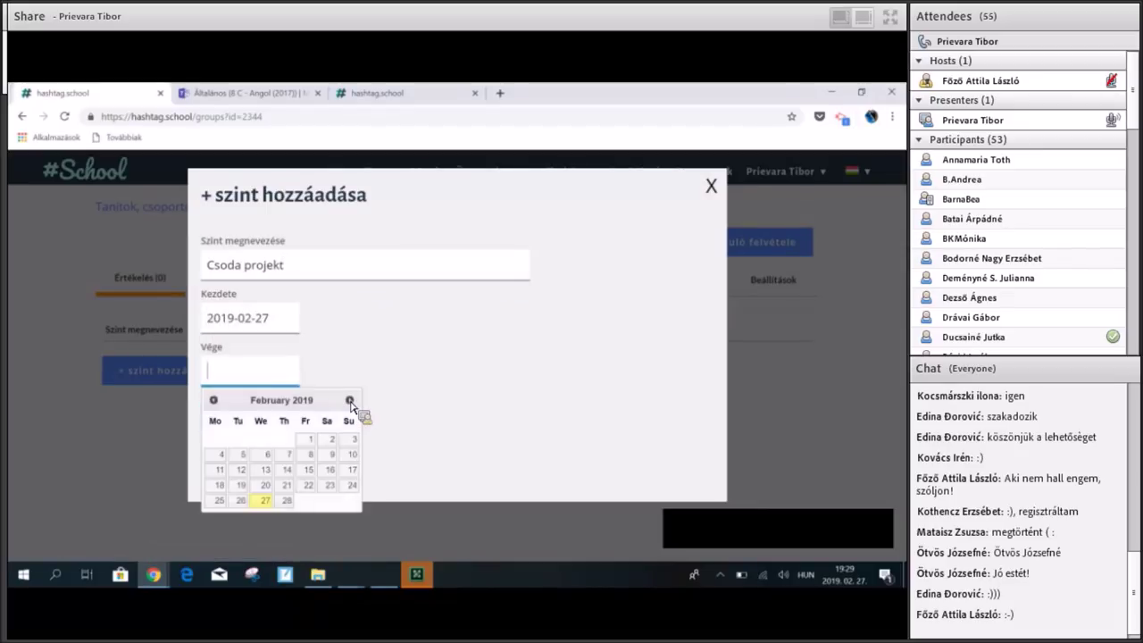
{"action": "scroll", "coordinate": [323, 479], "scroll_direction": "down", "scroll_amount": 1}
{"action": "left_click", "coordinate": [329, 469]}
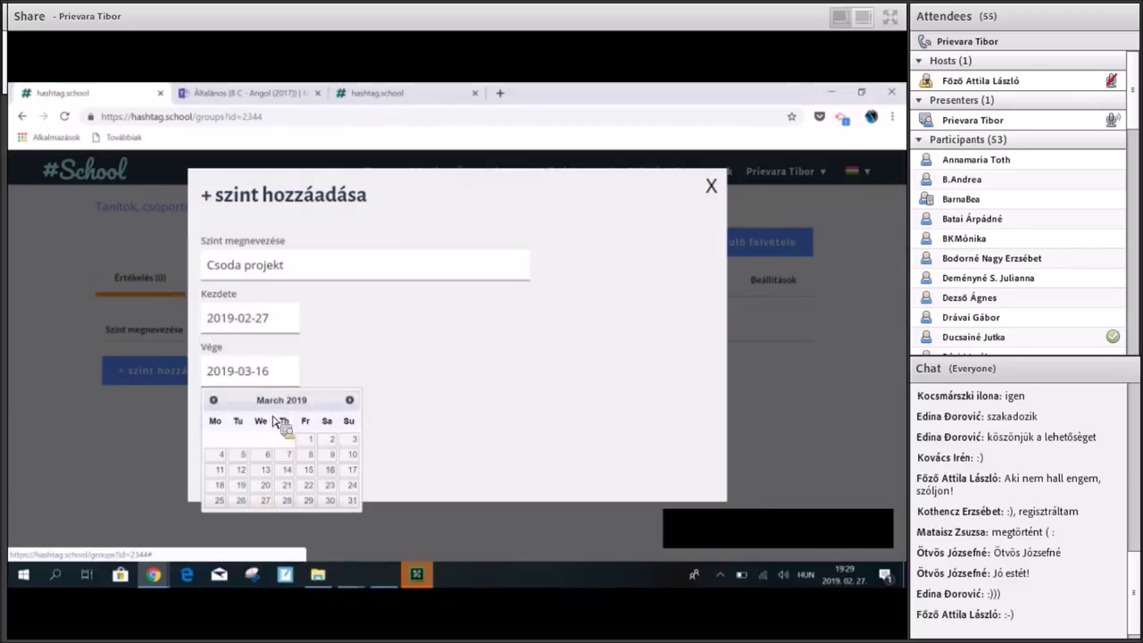
{"action": "left_click", "coordinate": [274, 418]}
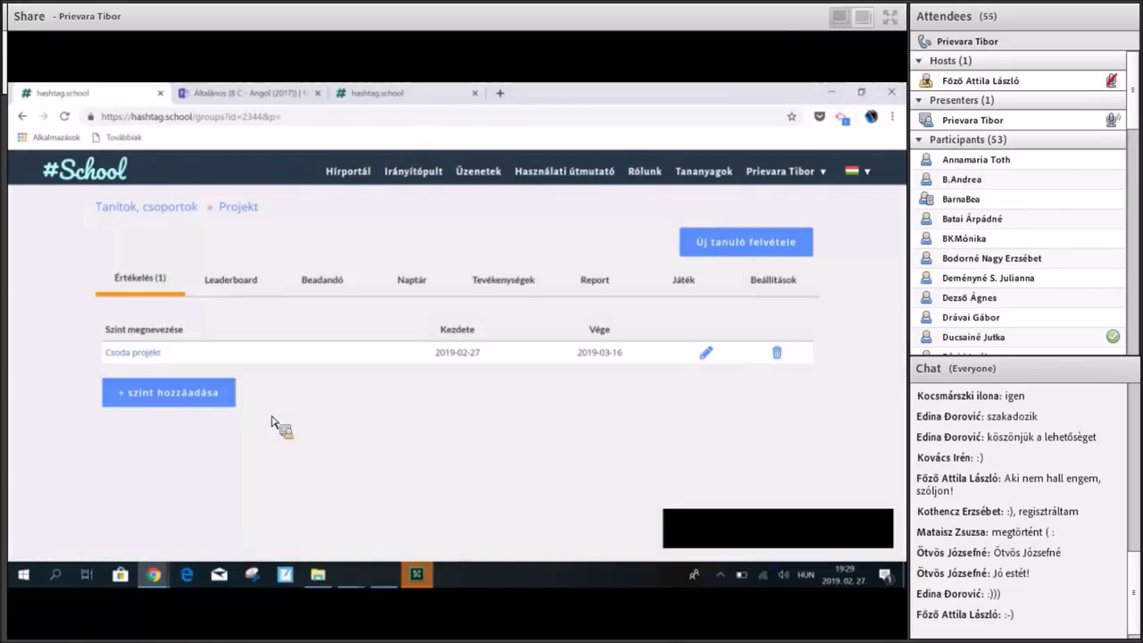
Open the Csoda projekt level and add a score threshold named Padawan at 100 points.
{"action": "left_click", "coordinate": [153, 355]}
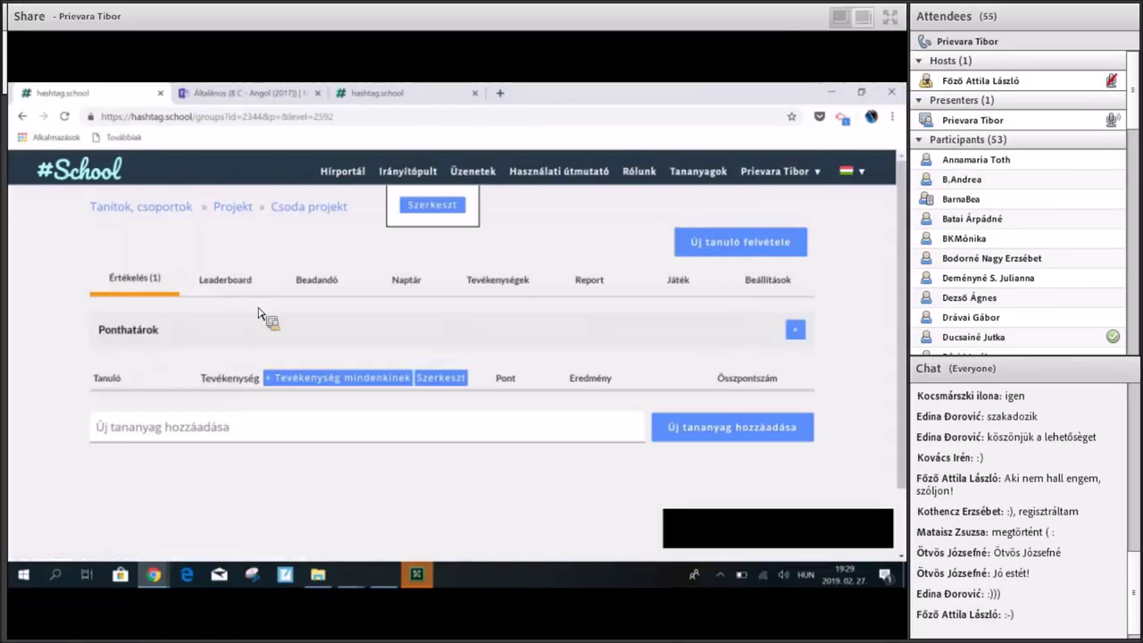
{"action": "left_click", "coordinate": [794, 332]}
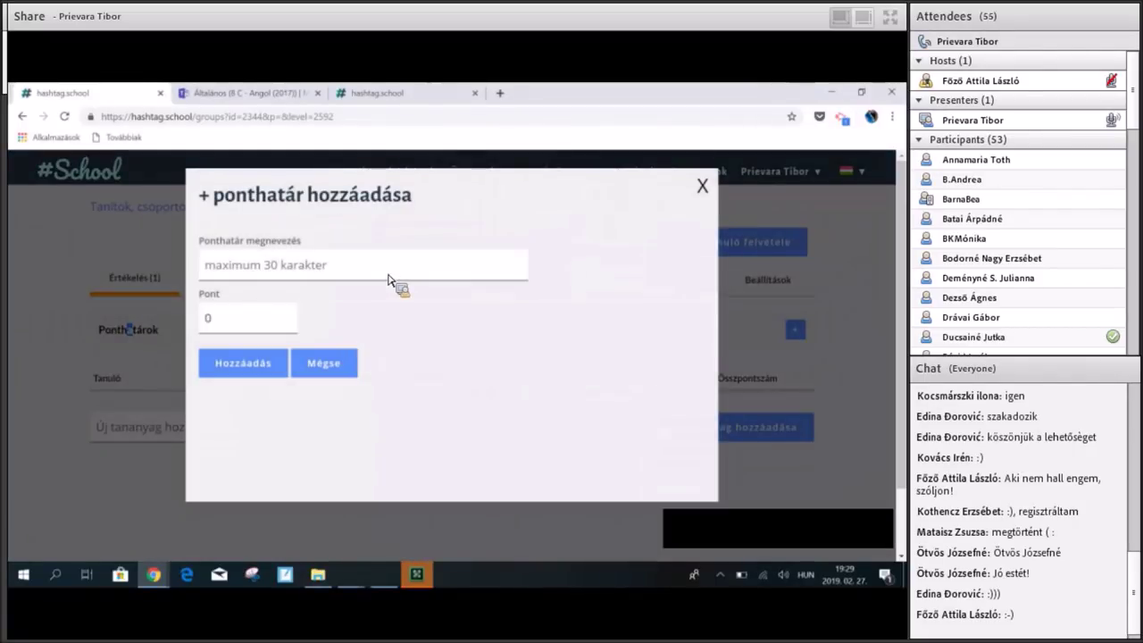
{"action": "left_click", "coordinate": [389, 279]}
{"action": "type", "text": "Padawan"}
{"action": "left_click", "coordinate": [214, 298]}
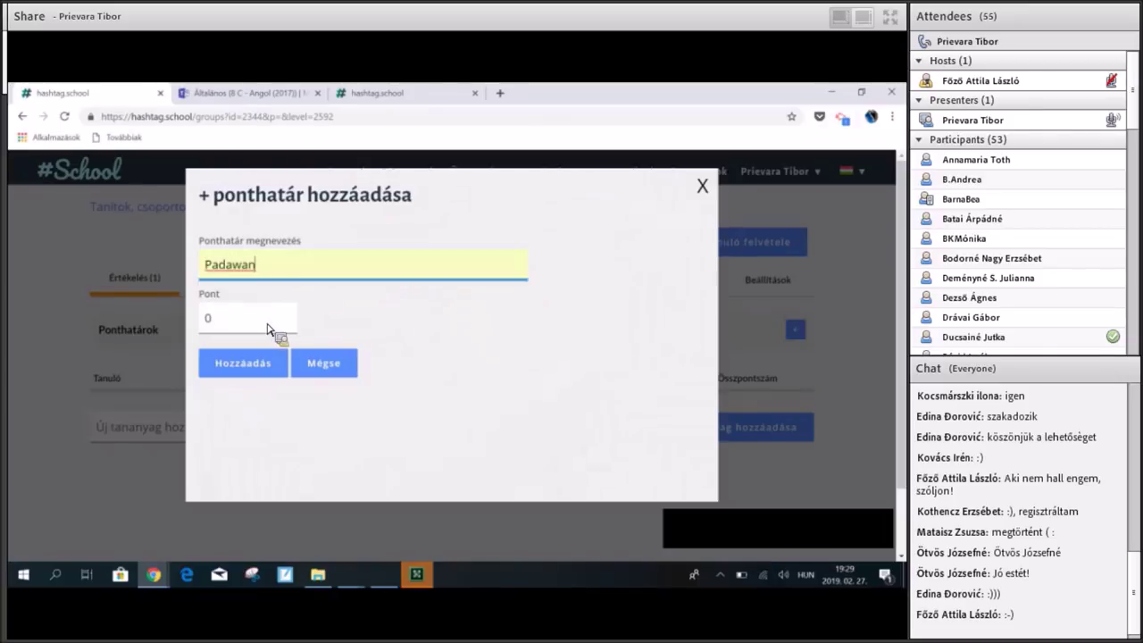
{"action": "left_click", "coordinate": [268, 327]}
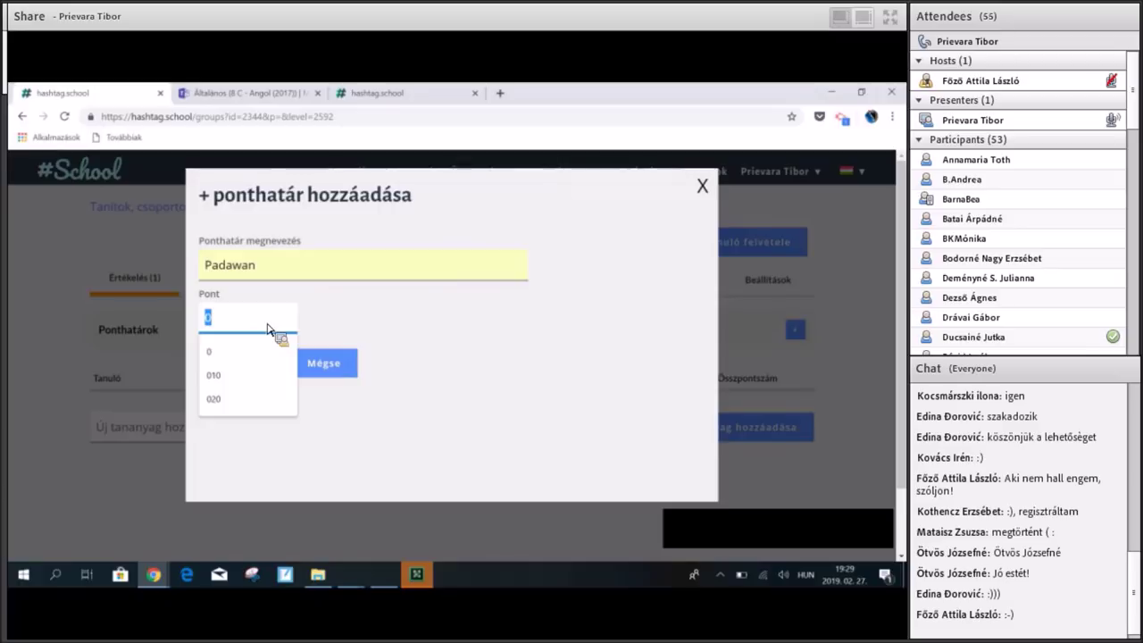
{"action": "type", "text": "100"}
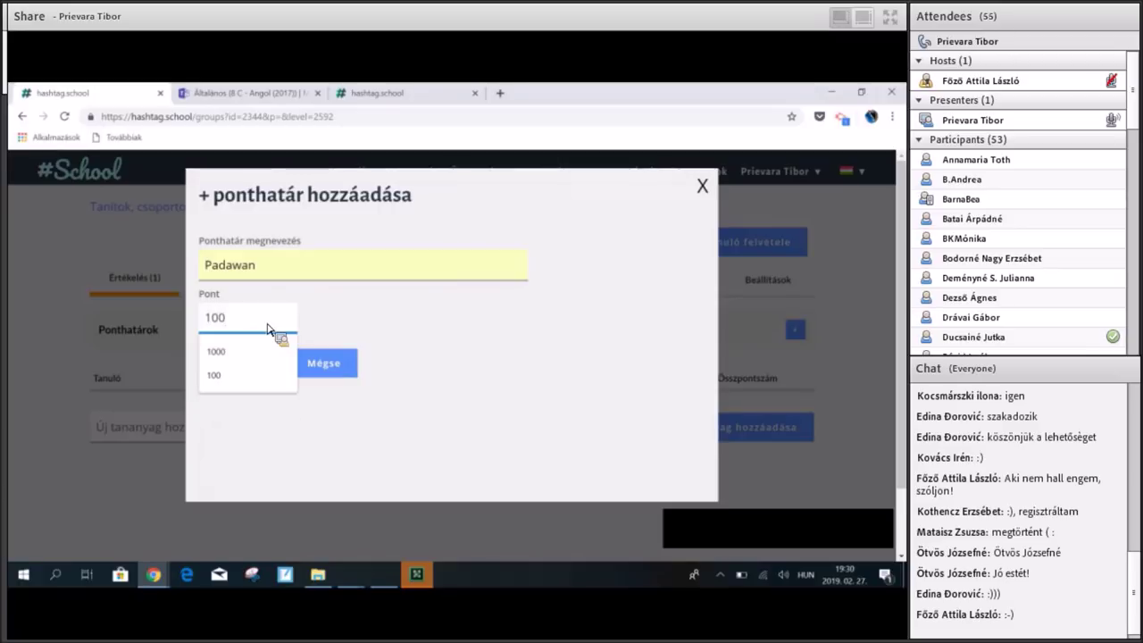
{"action": "left_click", "coordinate": [377, 324]}
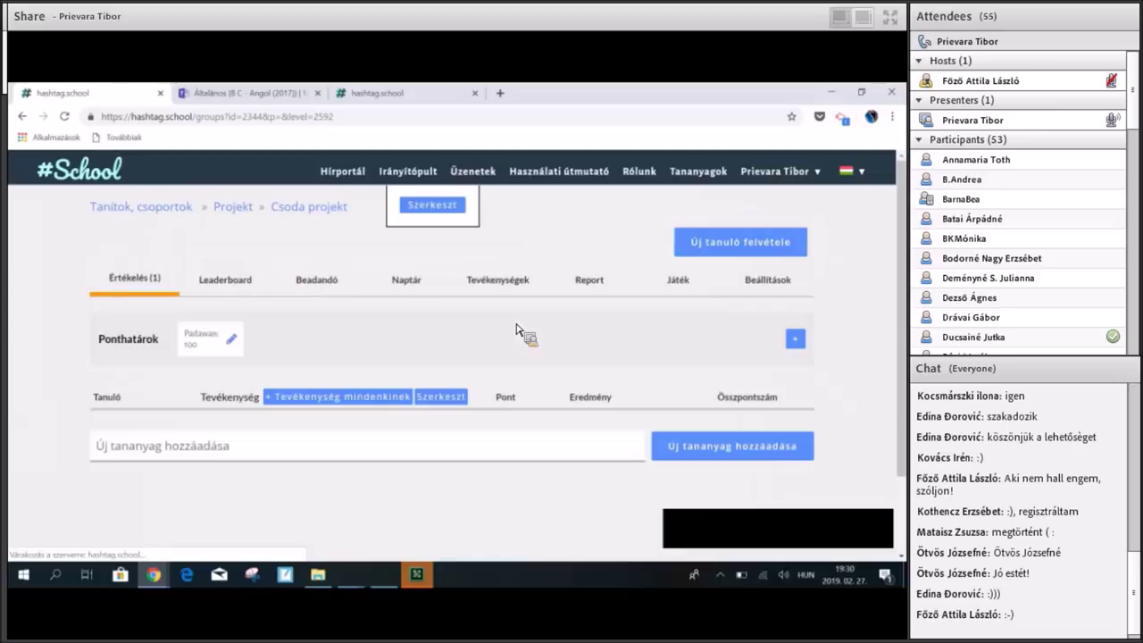
Add a second score threshold named Jedi at 200 points.
{"action": "left_click", "coordinate": [795, 339]}
{"action": "left_click", "coordinate": [401, 280]}
{"action": "type", "text": "Jedi"}
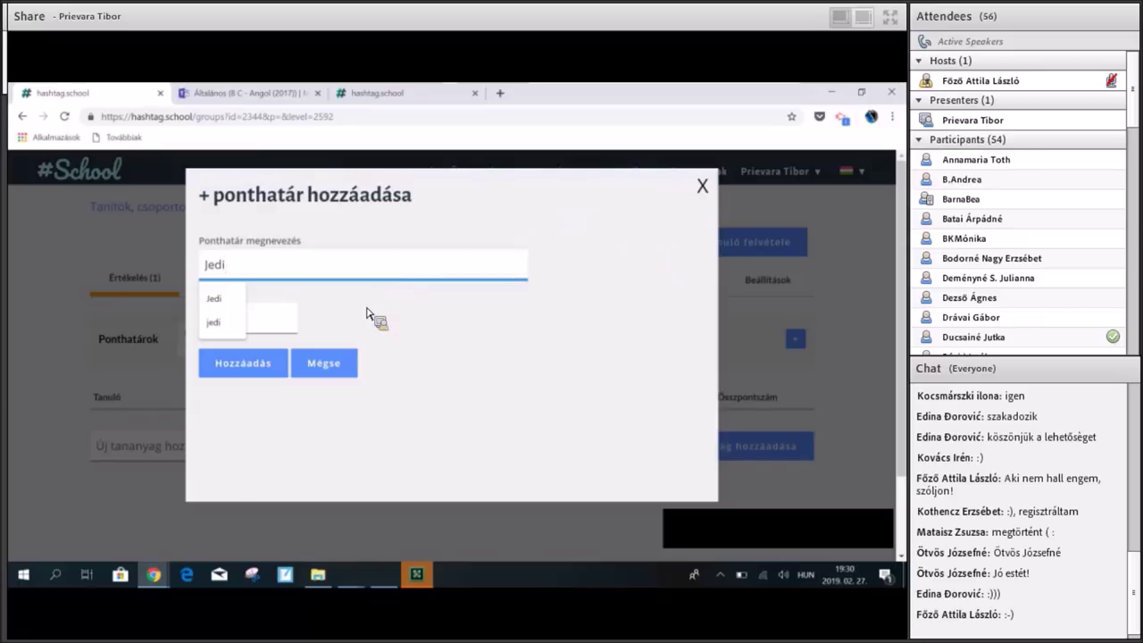
{"action": "left_click", "coordinate": [286, 317]}
{"action": "type", "text": "200"}
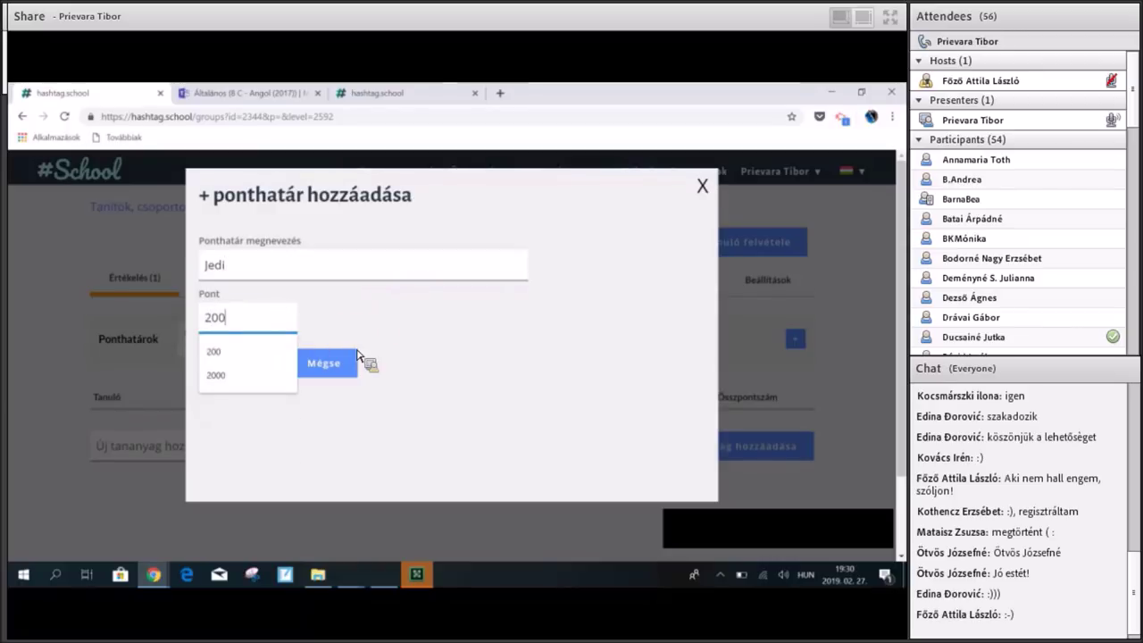
{"action": "left_click", "coordinate": [282, 362]}
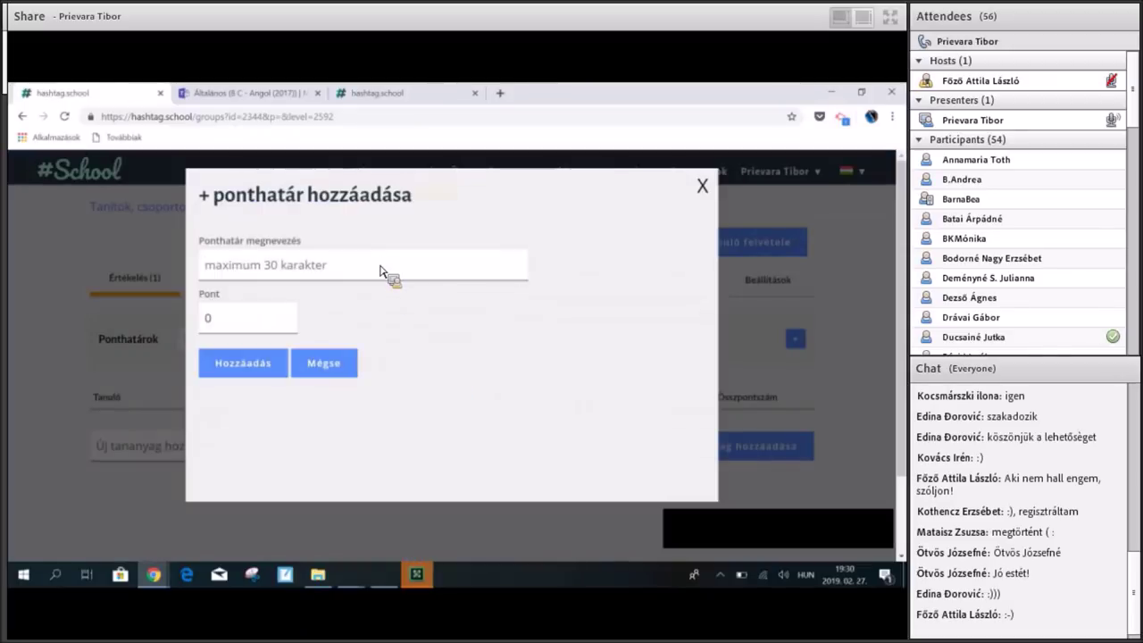
Add a third score threshold named Darth Vader at 300 points.
{"action": "left_click", "coordinate": [382, 271]}
{"action": "type", "text": "dat"}
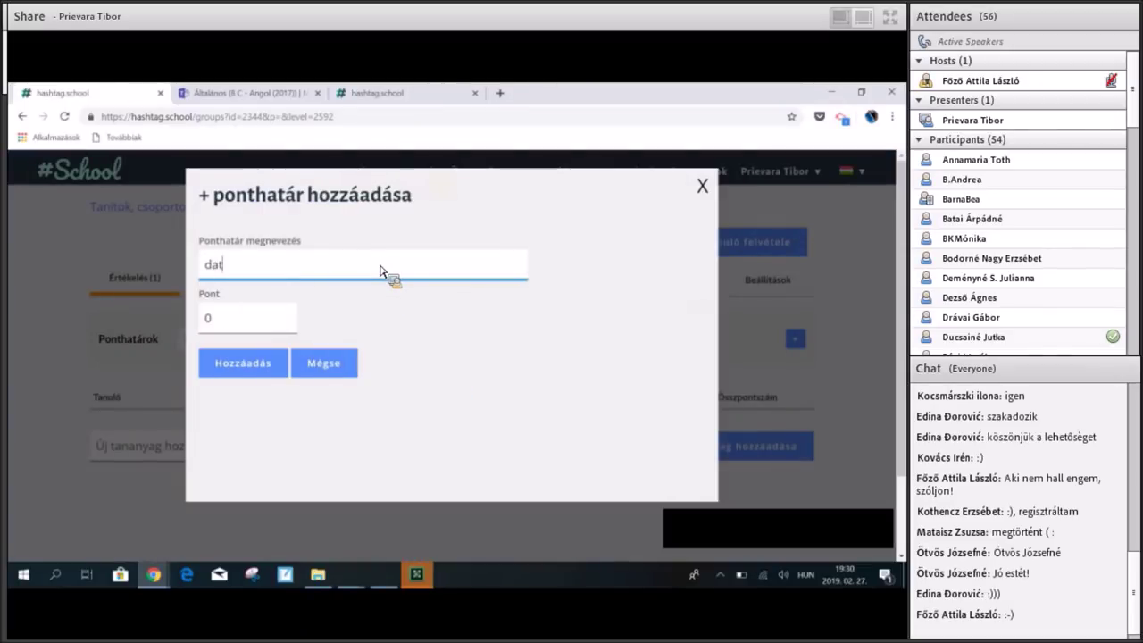
{"action": "key", "text": "BackSpace"}
{"action": "type", "text": "rth"}
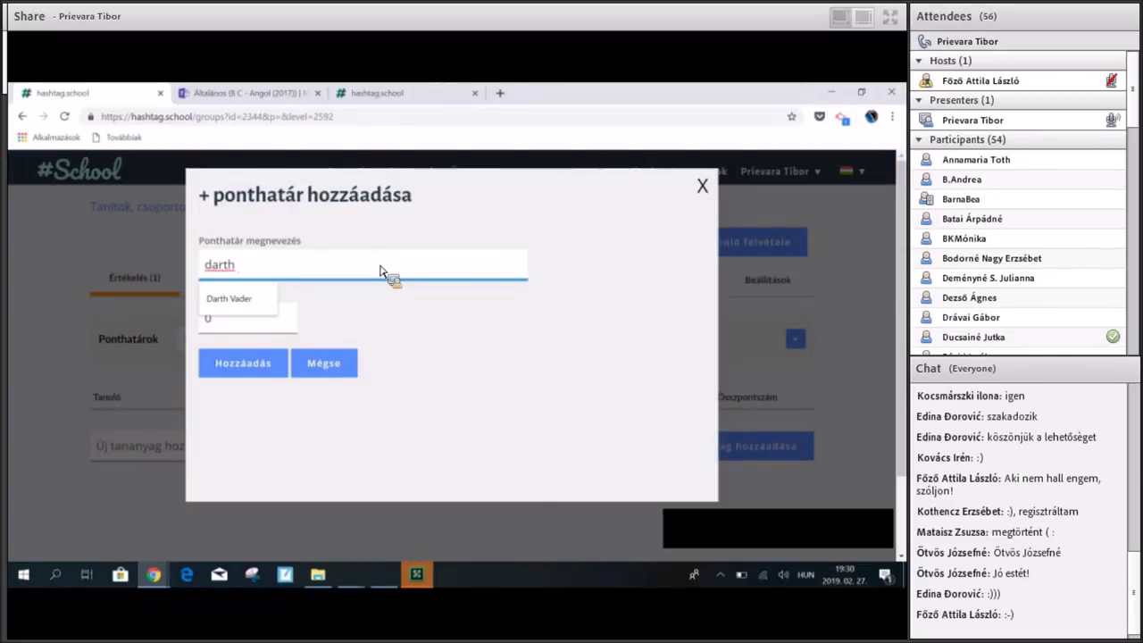
{"action": "key", "text": "Down"}
{"action": "key", "text": "Return"}
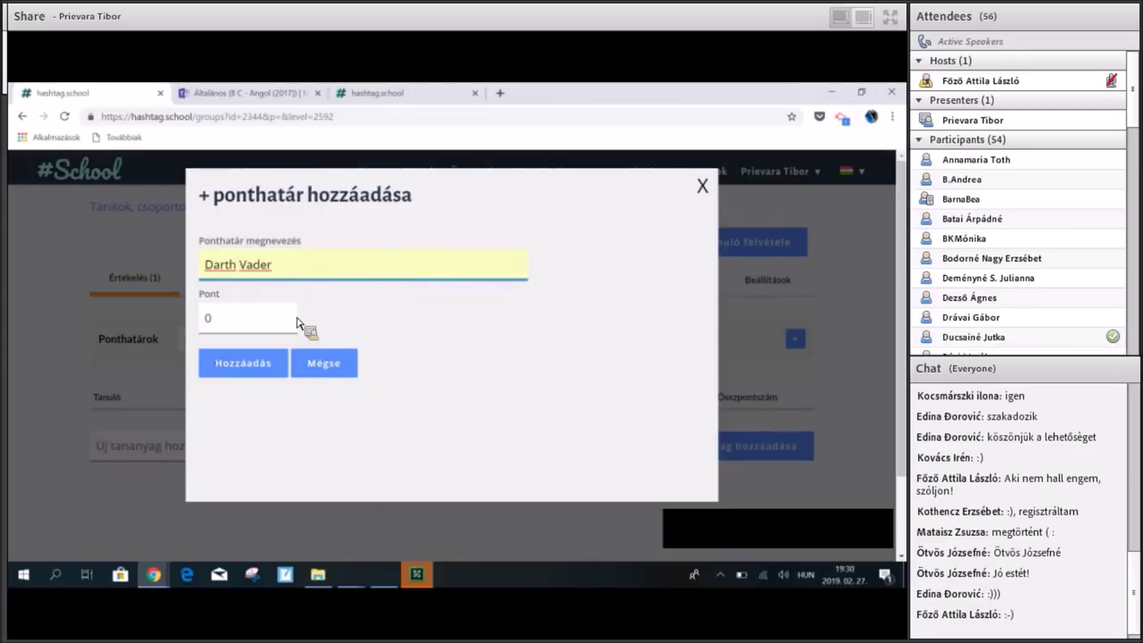
{"action": "left_click", "coordinate": [296, 320]}
{"action": "key", "text": "BackSpace"}
{"action": "type", "text": "300"}
{"action": "left_click", "coordinate": [280, 368]}
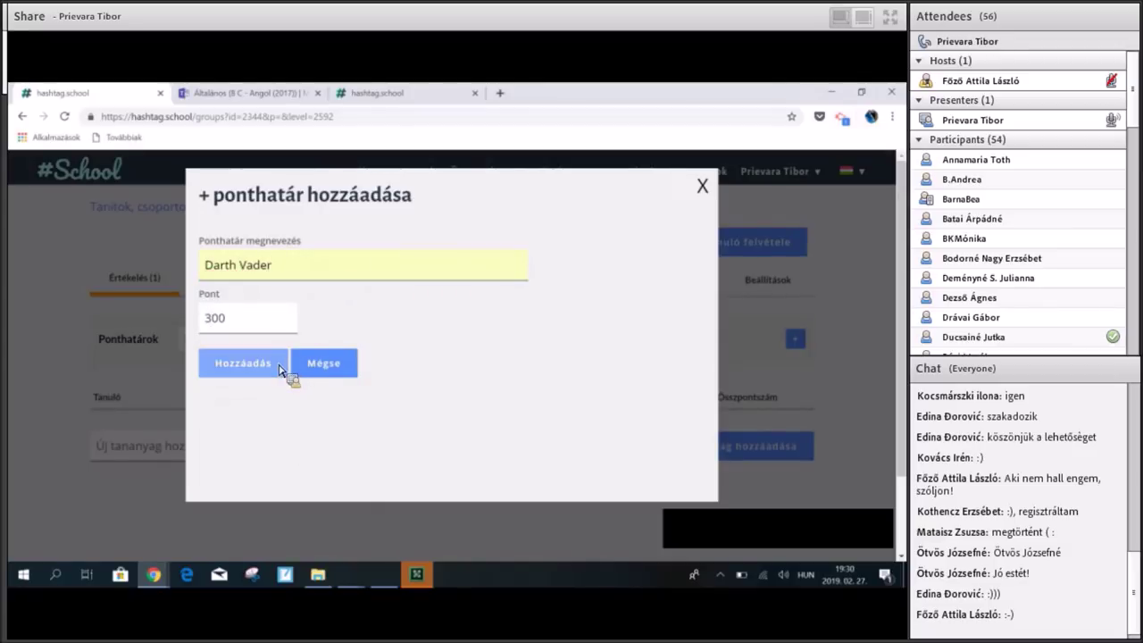
{"action": "left_click", "coordinate": [280, 368]}
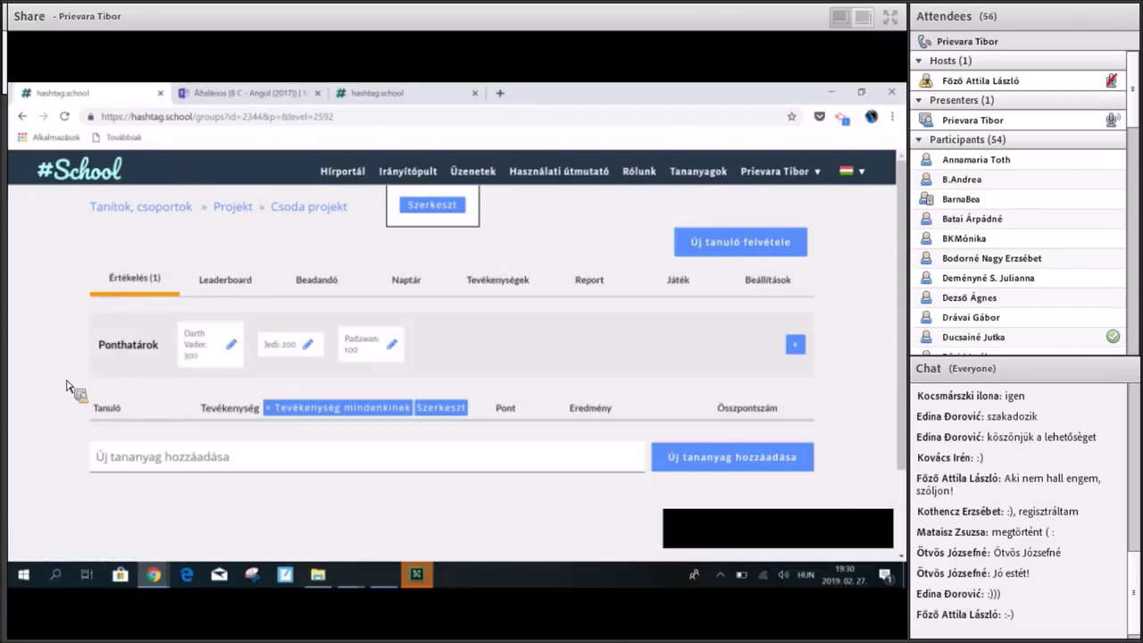
Return to the list of taught groups and open the Apáczai 10AB - 2018 group.
{"action": "scroll", "coordinate": [65, 386], "scroll_direction": "down", "scroll_amount": 2}
{"action": "scroll", "coordinate": [65, 385], "scroll_direction": "up", "scroll_amount": 2}
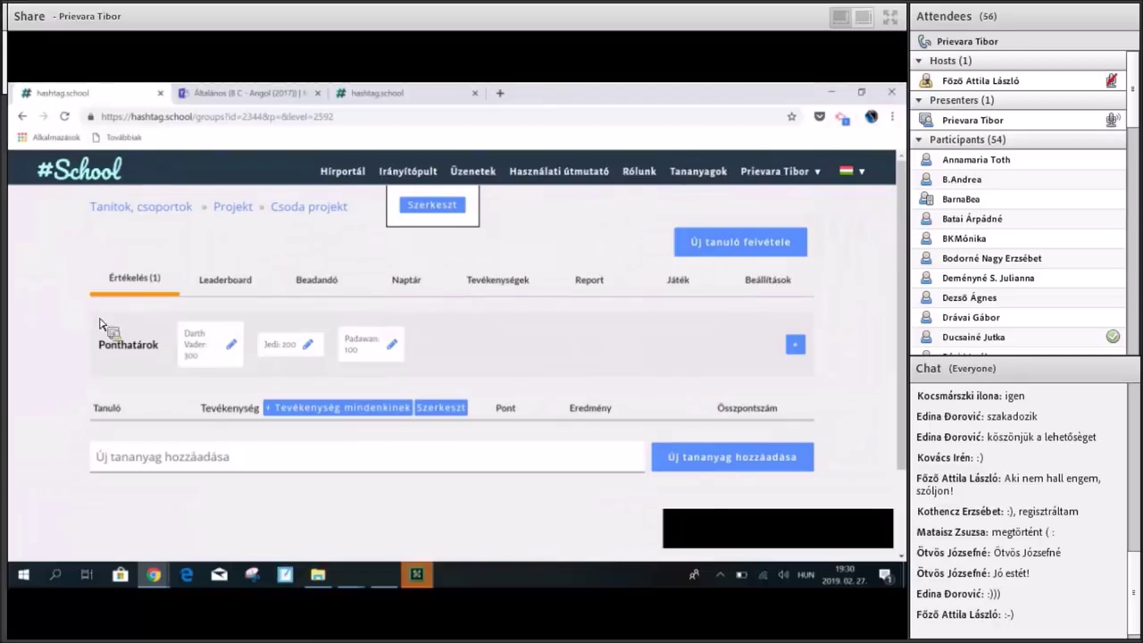
{"action": "left_click", "coordinate": [174, 208]}
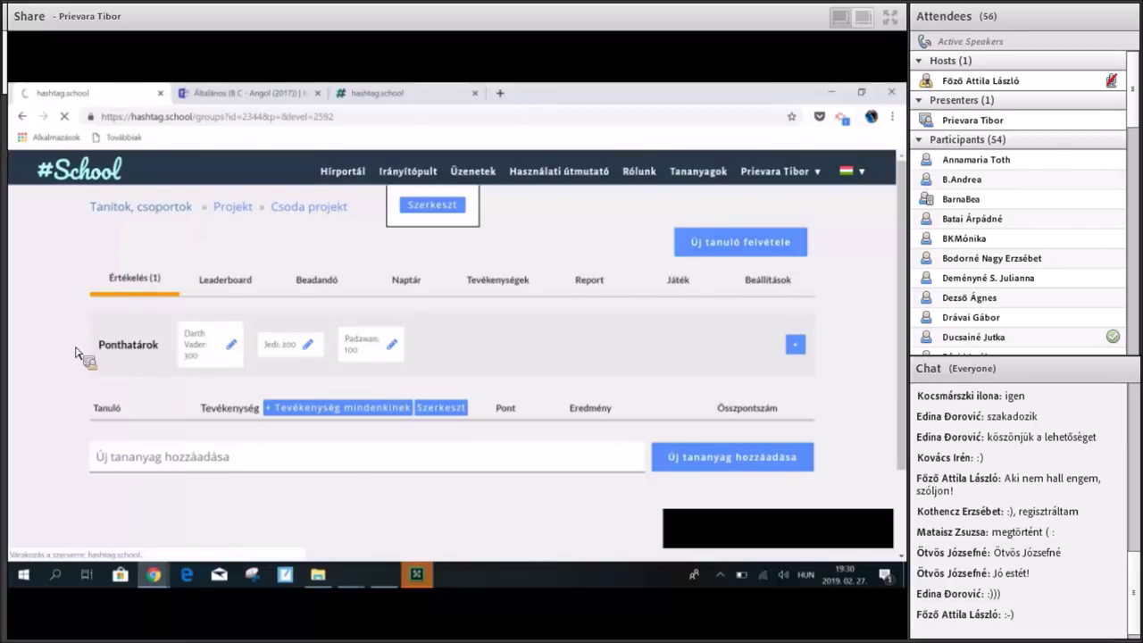
{"action": "scroll", "coordinate": [67, 413], "scroll_direction": "down", "scroll_amount": 2}
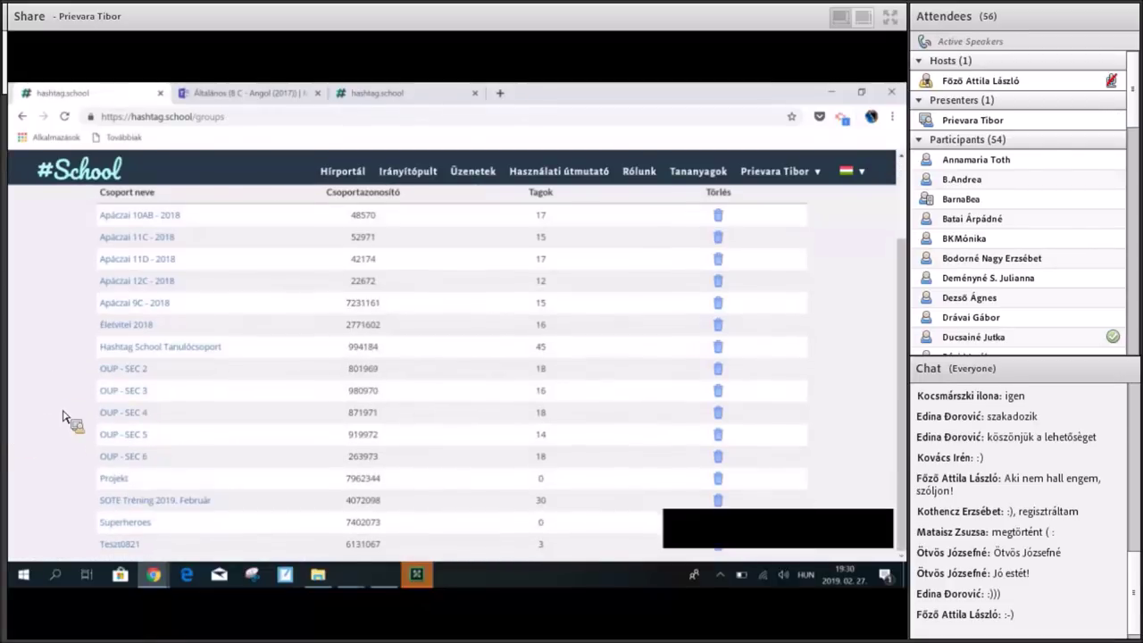
{"action": "scroll", "coordinate": [67, 413], "scroll_direction": "up", "scroll_amount": 2}
{"action": "left_click", "coordinate": [149, 330]}
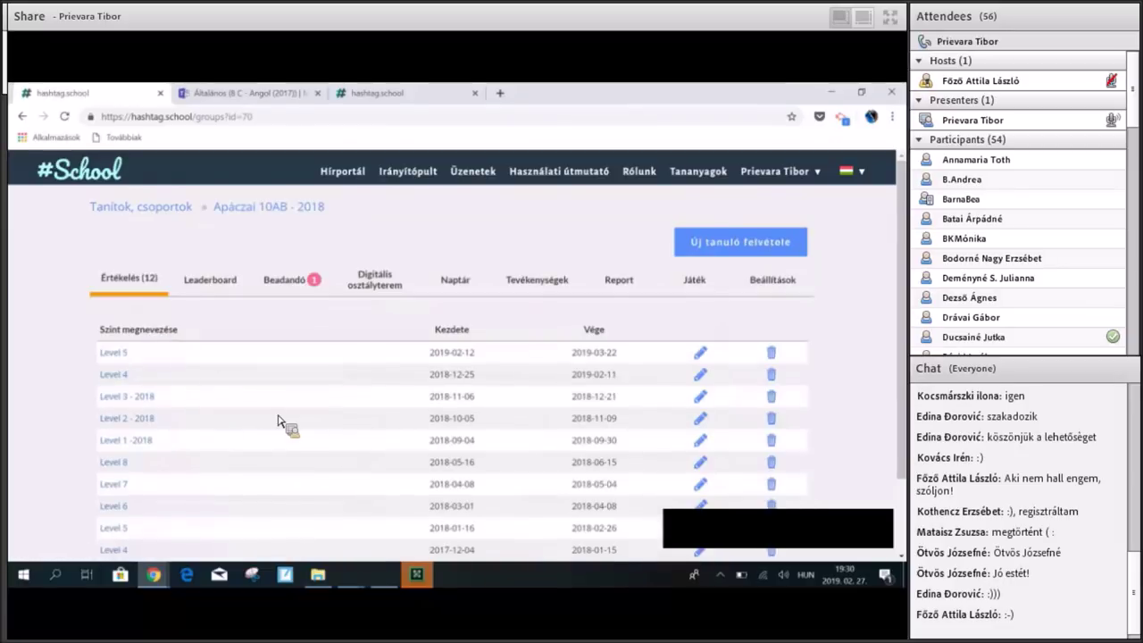
Open the most recent Level 5 of the group and examine its score thresholds and the students' activity results.
{"action": "scroll", "coordinate": [278, 421], "scroll_direction": "down", "scroll_amount": 1}
{"action": "scroll", "coordinate": [278, 421], "scroll_direction": "up", "scroll_amount": 1}
{"action": "scroll", "coordinate": [277, 421], "scroll_direction": "down", "scroll_amount": 1}
{"action": "scroll", "coordinate": [125, 355], "scroll_direction": "up", "scroll_amount": 1}
{"action": "left_click", "coordinate": [125, 354]}
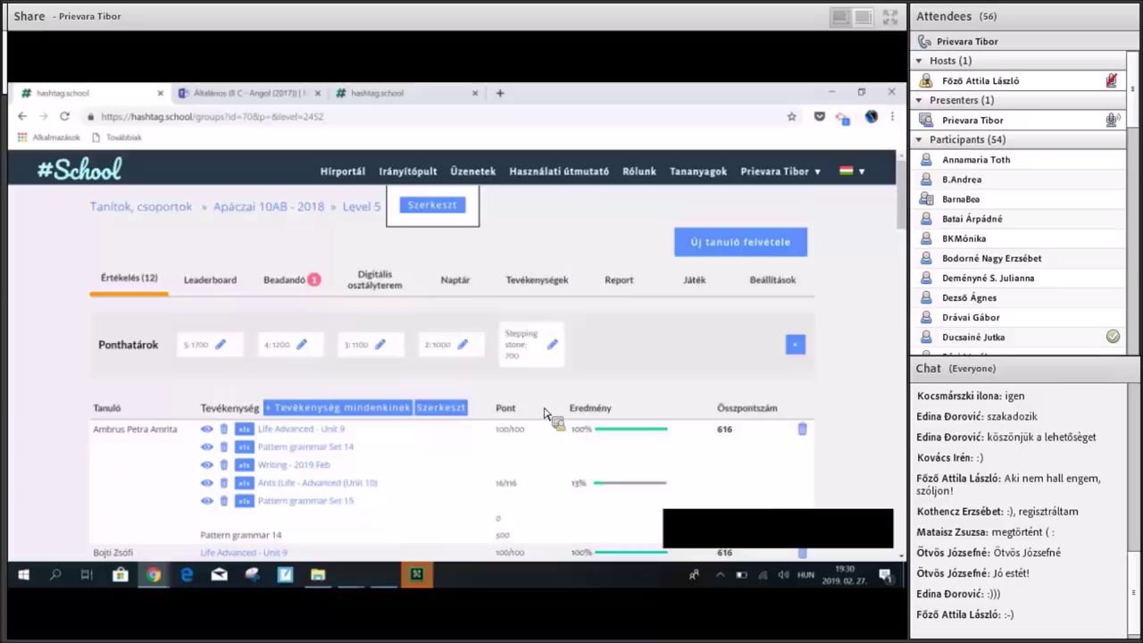
{"action": "scroll", "coordinate": [550, 427], "scroll_direction": "down", "scroll_amount": 2}
{"action": "scroll", "coordinate": [546, 429], "scroll_direction": "up", "scroll_amount": 2}
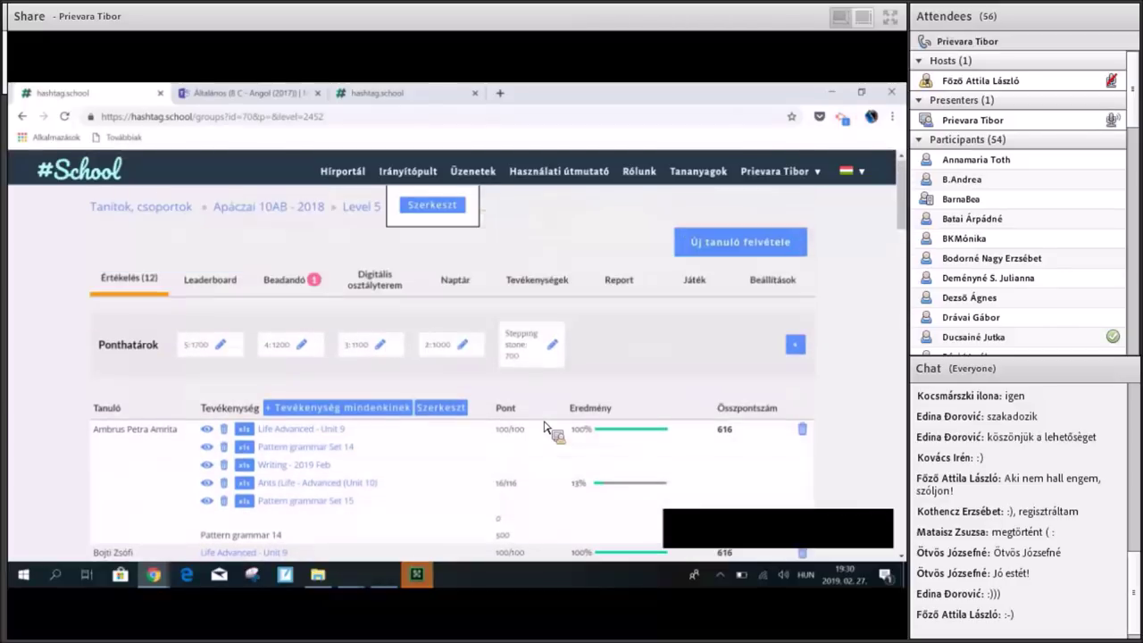
{"action": "scroll", "coordinate": [548, 429], "scroll_direction": "down", "scroll_amount": 3}
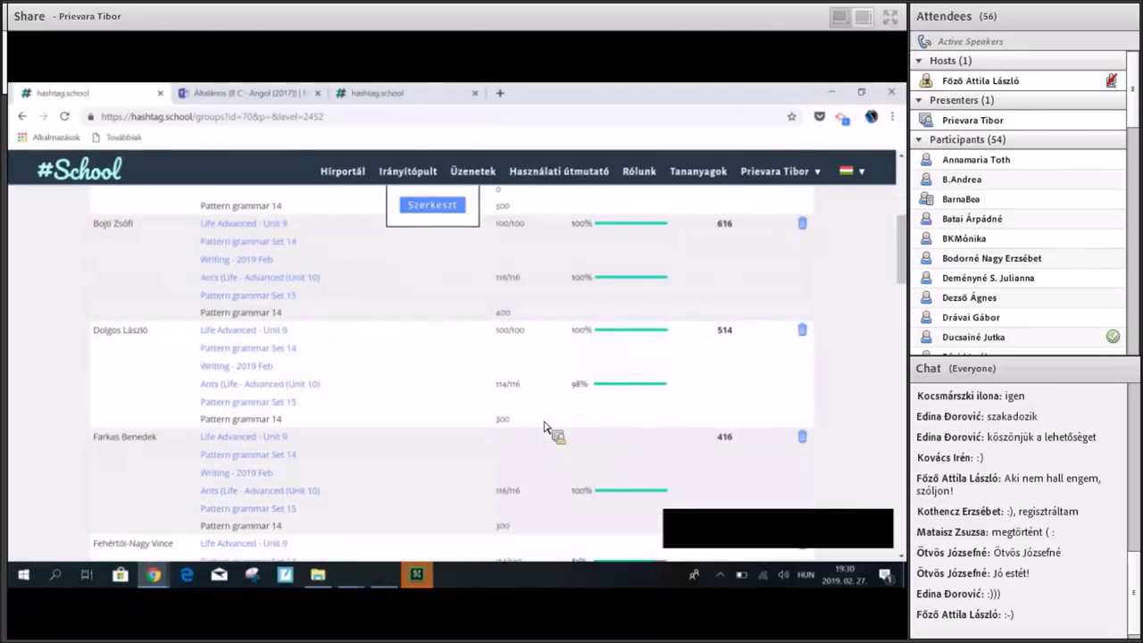
{"action": "scroll", "coordinate": [546, 427], "scroll_direction": "down", "scroll_amount": 3}
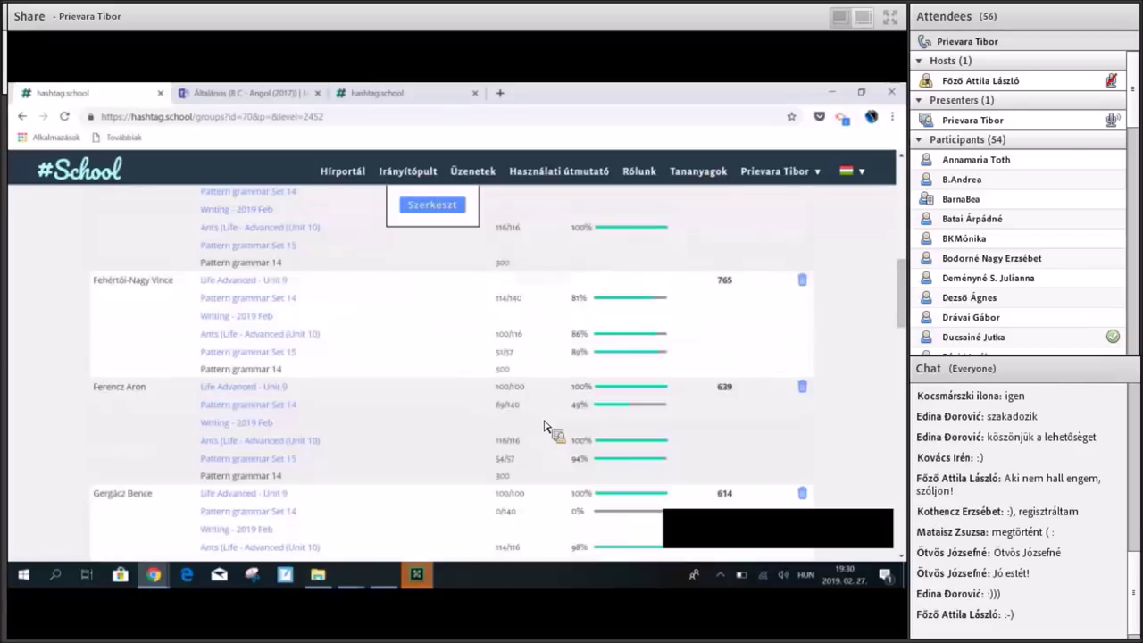
{"action": "scroll", "coordinate": [362, 390], "scroll_direction": "up", "scroll_amount": 6}
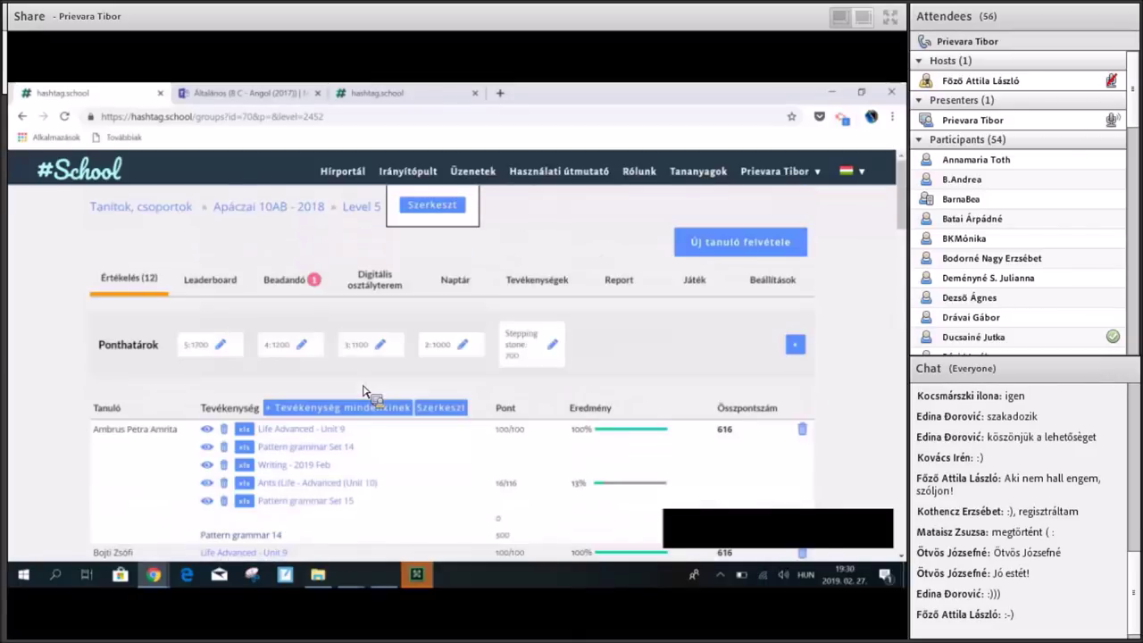
Make the Level 5 activities editable and look through the form for adding points to all students, closing it without entries.
{"action": "left_click", "coordinate": [440, 407]}
{"action": "scroll", "coordinate": [375, 460], "scroll_direction": "down", "scroll_amount": 2}
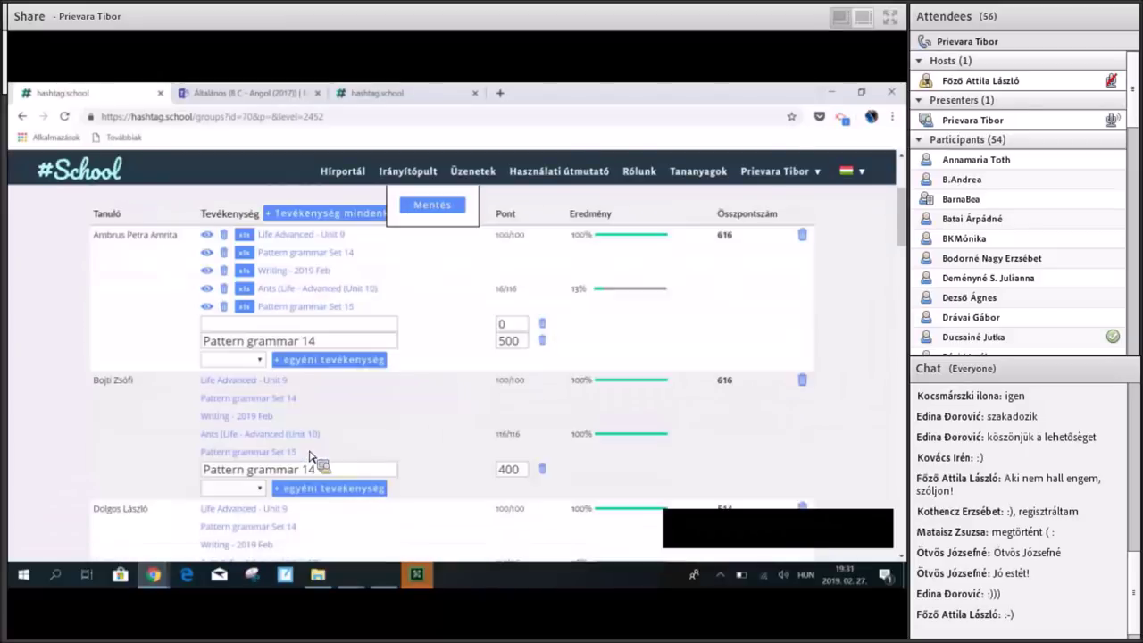
{"action": "scroll", "coordinate": [448, 418], "scroll_direction": "up", "scroll_amount": 3}
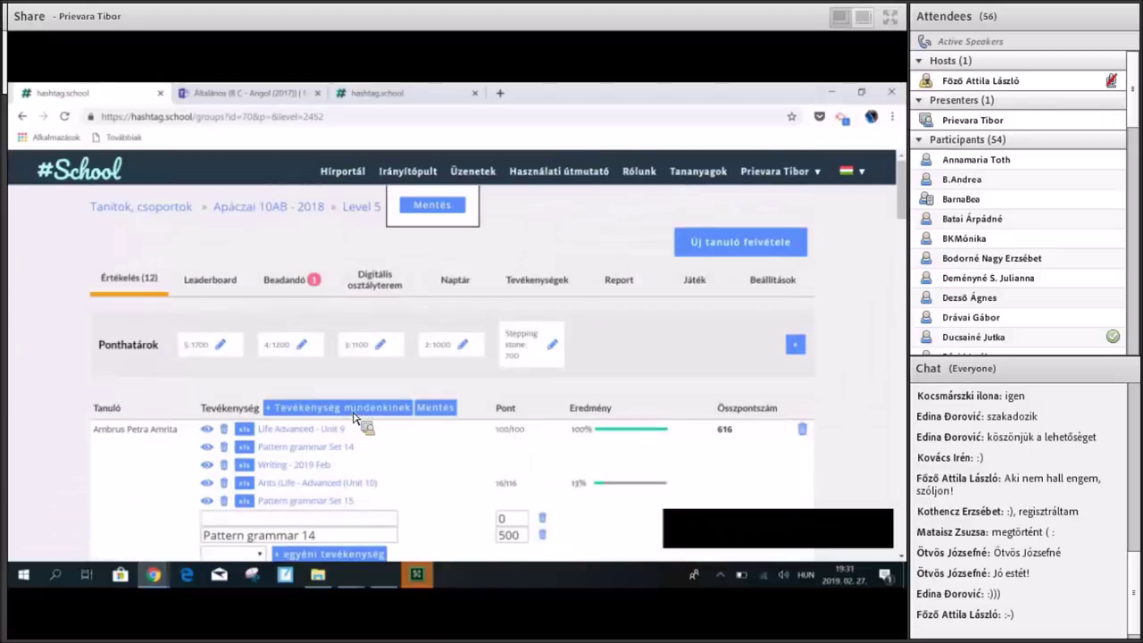
{"action": "left_click", "coordinate": [365, 335]}
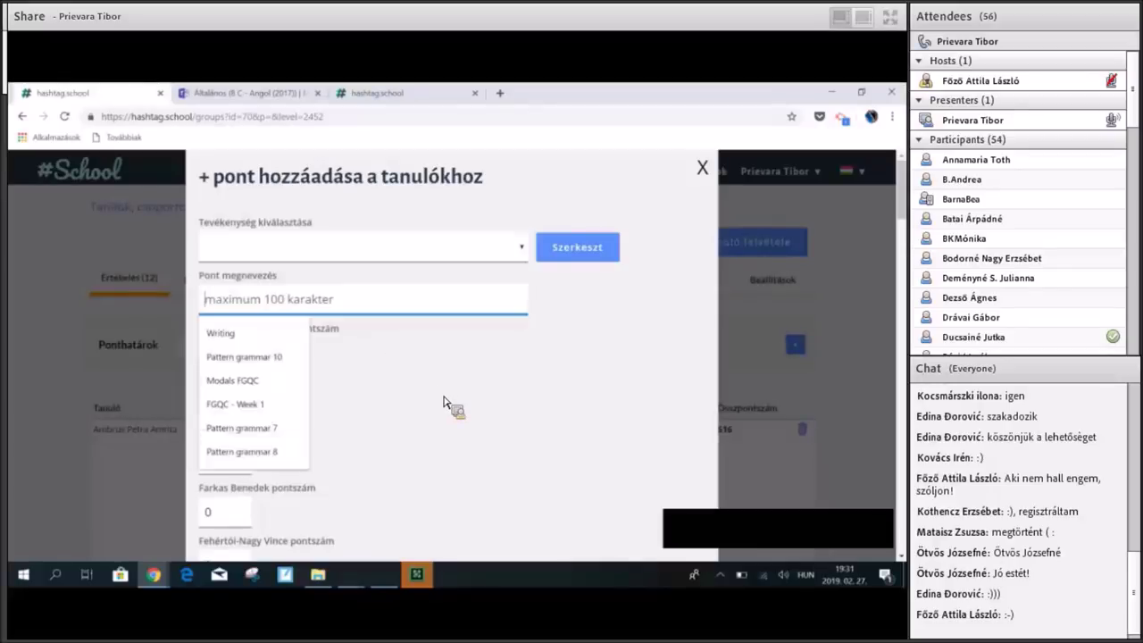
{"action": "scroll", "coordinate": [443, 402], "scroll_direction": "down", "scroll_amount": 6}
{"action": "scroll", "coordinate": [444, 402], "scroll_direction": "up", "scroll_amount": 2}
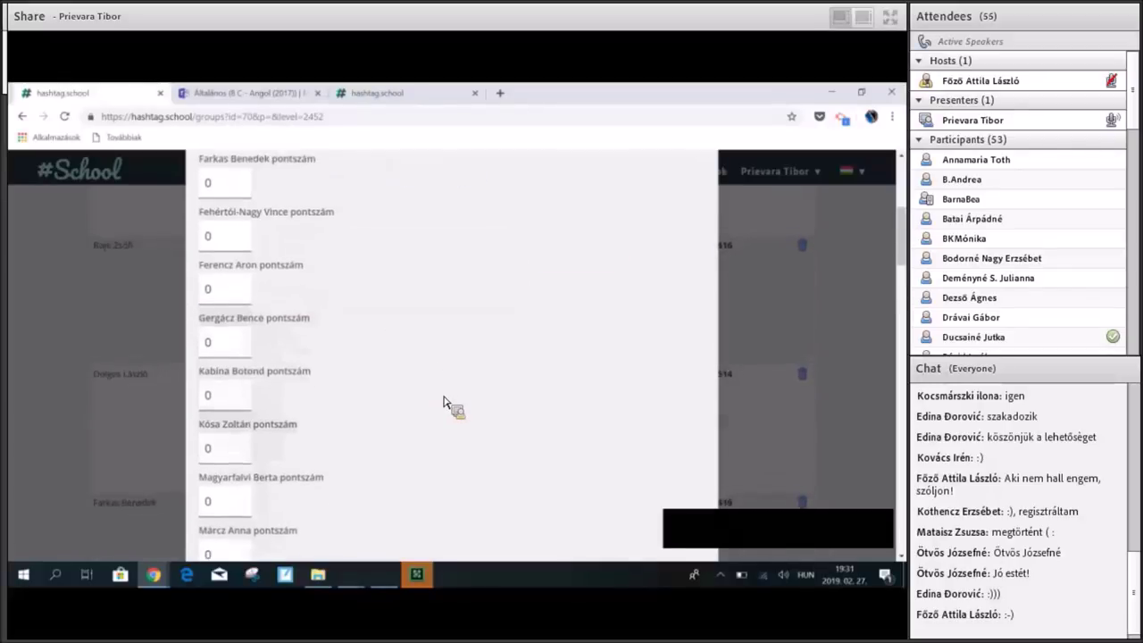
{"action": "scroll", "coordinate": [444, 403], "scroll_direction": "up", "scroll_amount": 3}
{"action": "key", "text": "Escape"}
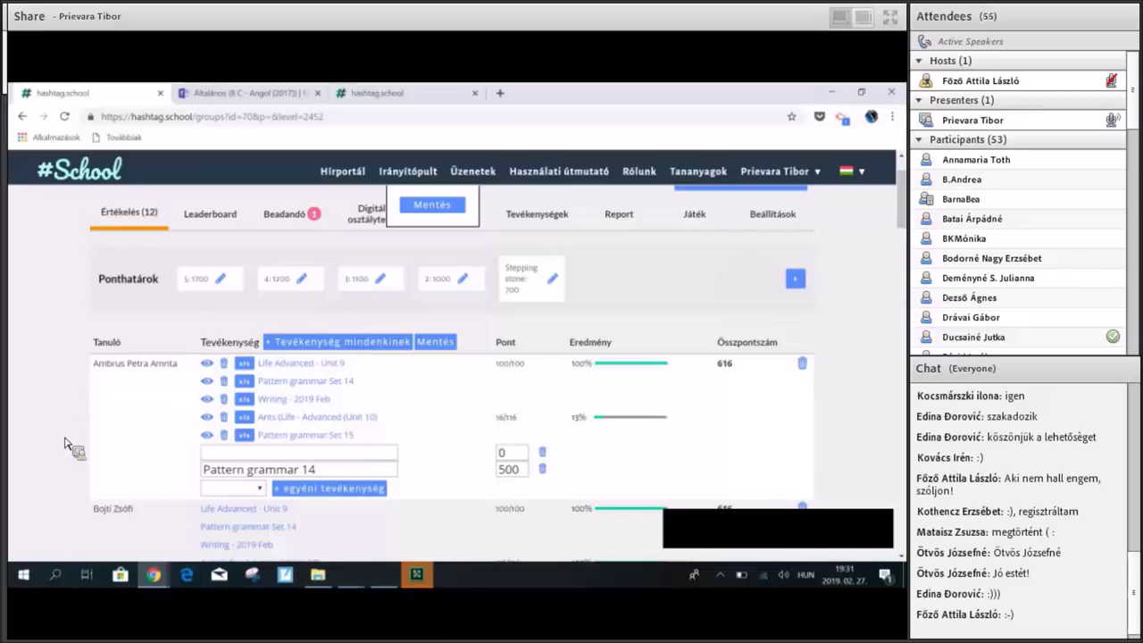
Save the Level 5 activities and examine the students' total scores further down the list.
{"action": "scroll", "coordinate": [77, 457], "scroll_direction": "down", "scroll_amount": 4}
{"action": "left_click", "coordinate": [450, 214]}
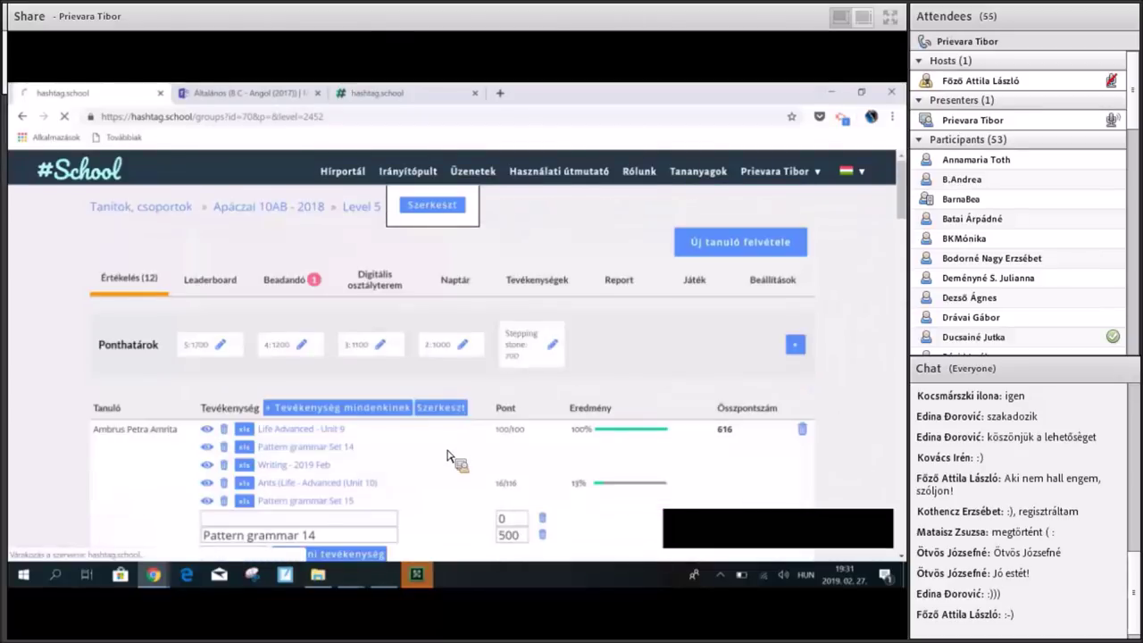
{"action": "scroll", "coordinate": [447, 455], "scroll_direction": "down", "scroll_amount": 5}
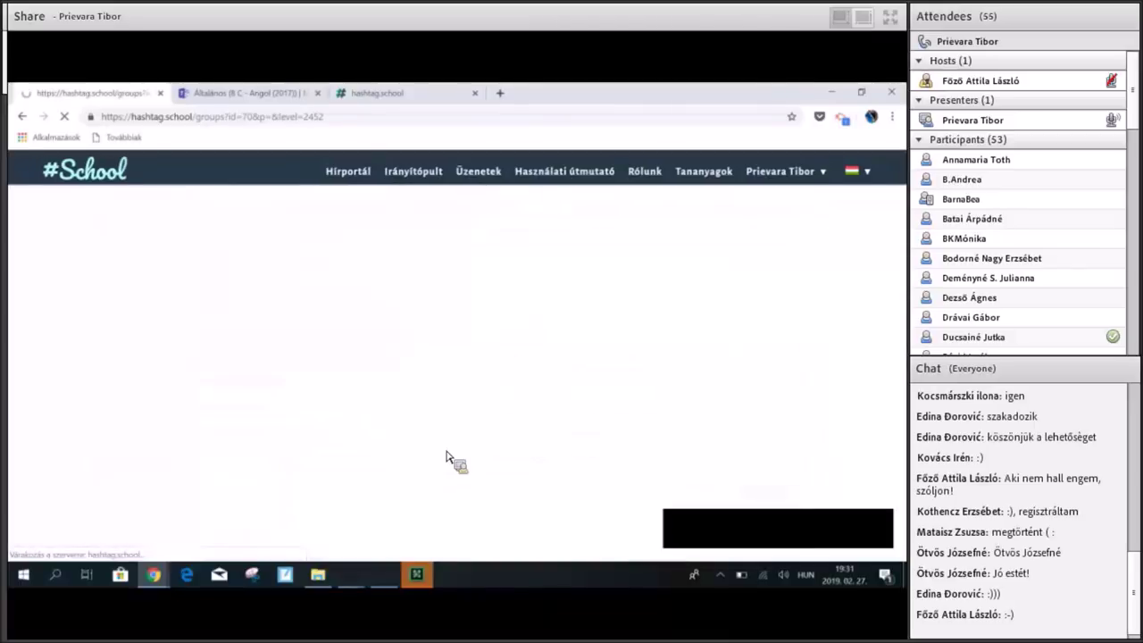
{"action": "scroll", "coordinate": [446, 457], "scroll_direction": "down", "scroll_amount": 10}
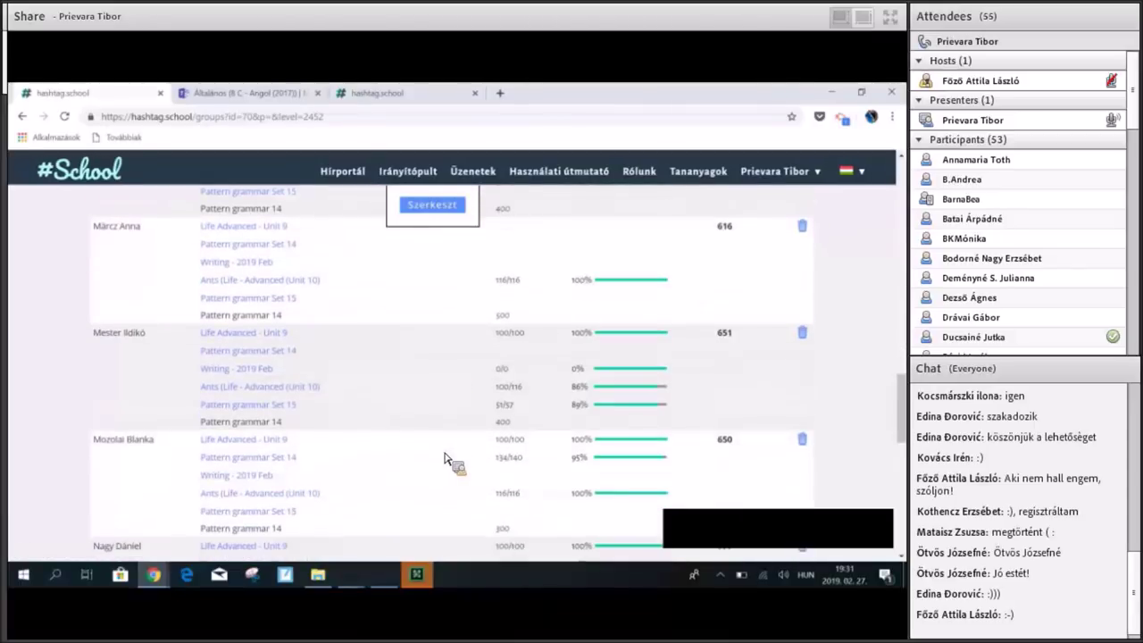
{"action": "scroll", "coordinate": [724, 315], "scroll_direction": "down", "scroll_amount": 3}
{"action": "double_click", "coordinate": [724, 307]}
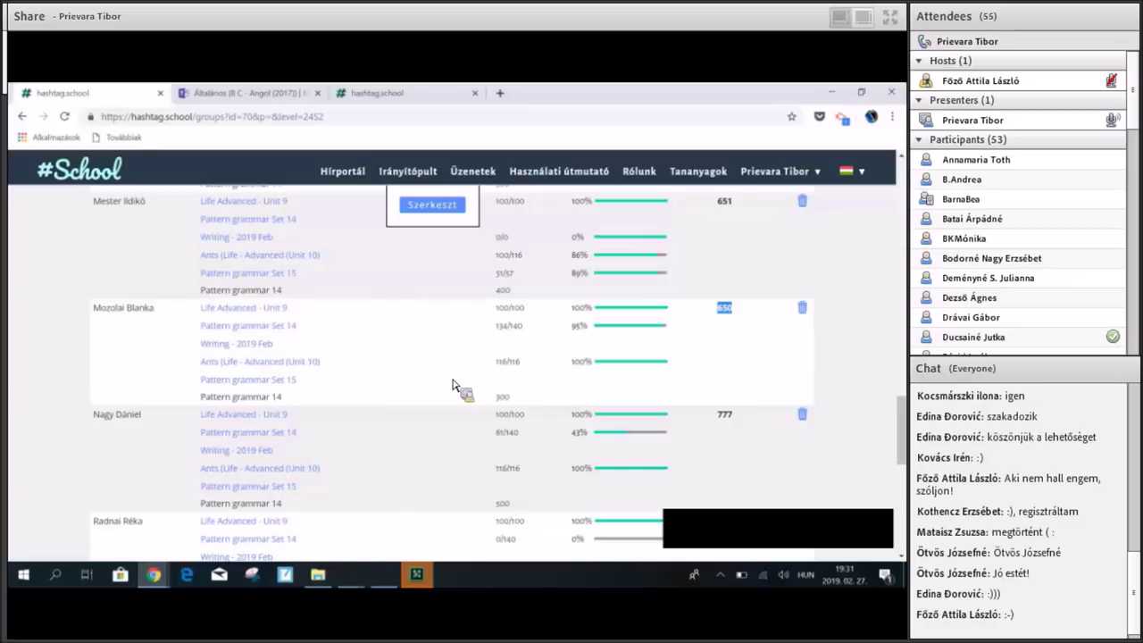
Open the group's leaderboard and view the Level 4 standings for 2018.12.25 to 2019.02.11.
{"action": "scroll", "coordinate": [451, 384], "scroll_direction": "up", "scroll_amount": 15}
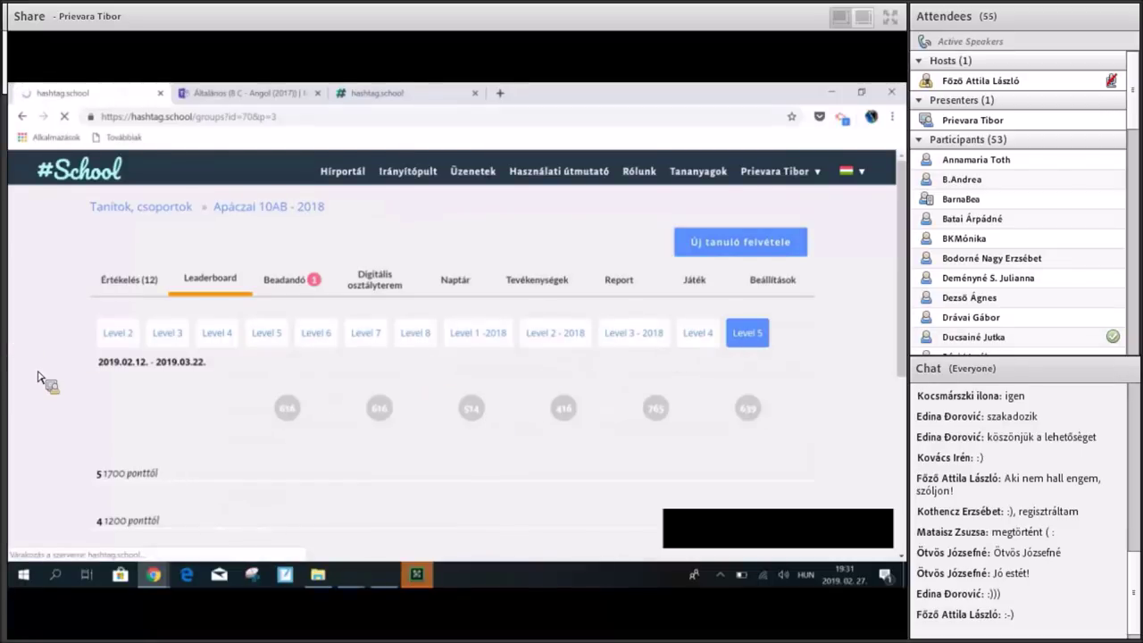
{"action": "scroll", "coordinate": [38, 401], "scroll_direction": "down", "scroll_amount": 3}
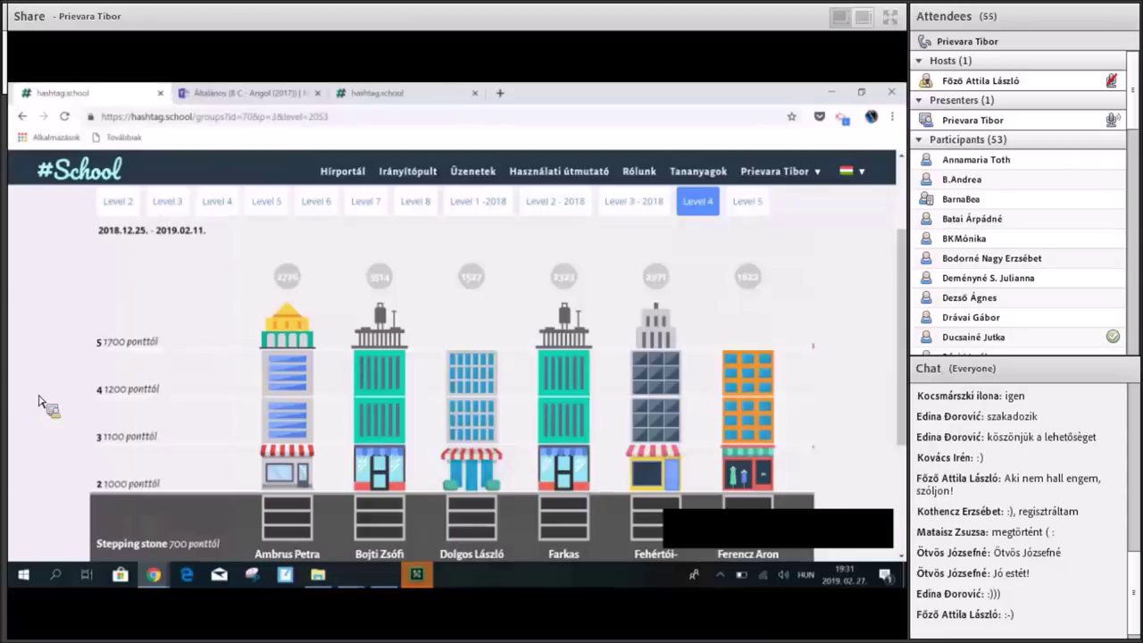
{"action": "scroll", "coordinate": [39, 401], "scroll_direction": "down", "scroll_amount": 3}
{"action": "scroll", "coordinate": [39, 402], "scroll_direction": "up", "scroll_amount": 2}
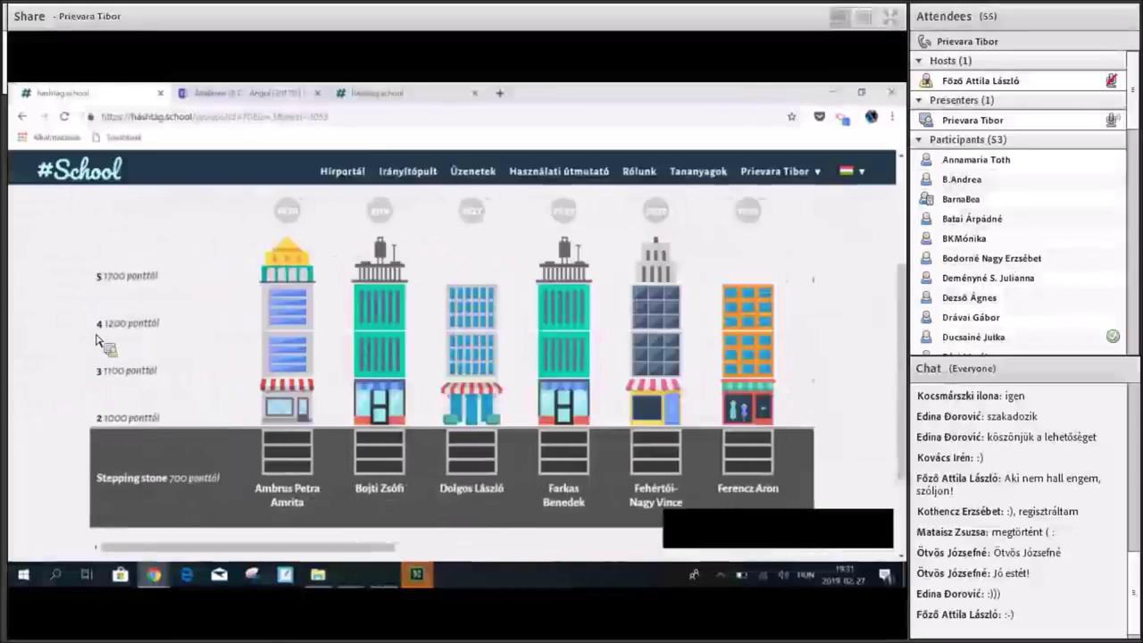
{"action": "scroll", "coordinate": [74, 348], "scroll_direction": "up", "scroll_amount": 3}
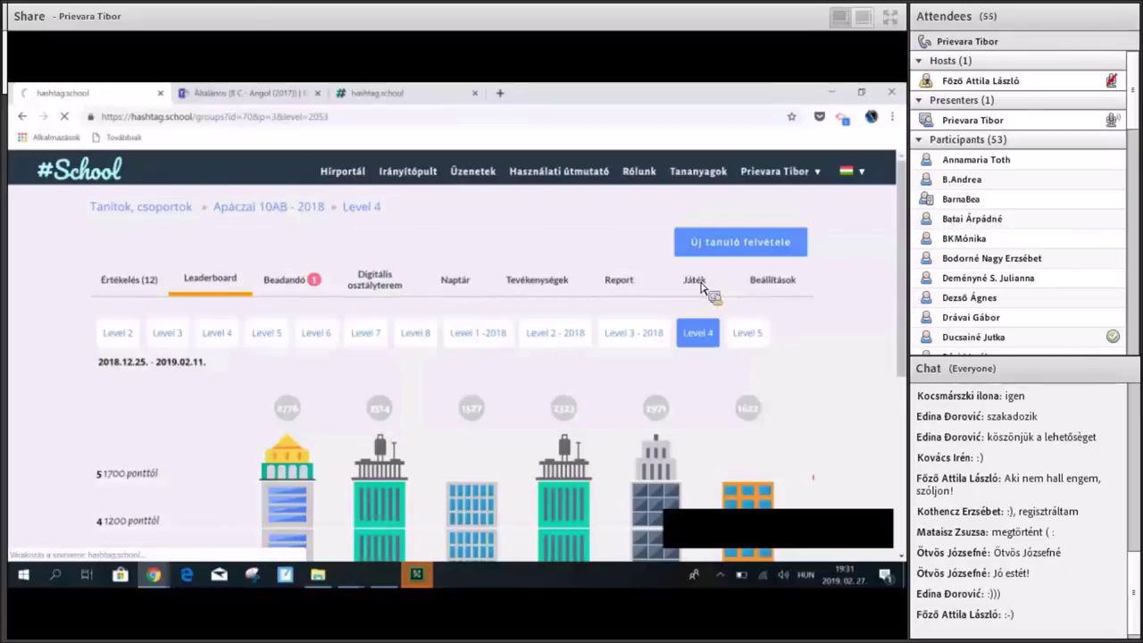
Open the group's game, look around the shared city map, and inspect a single town before returning to the map.
{"action": "left_click", "coordinate": [701, 283]}
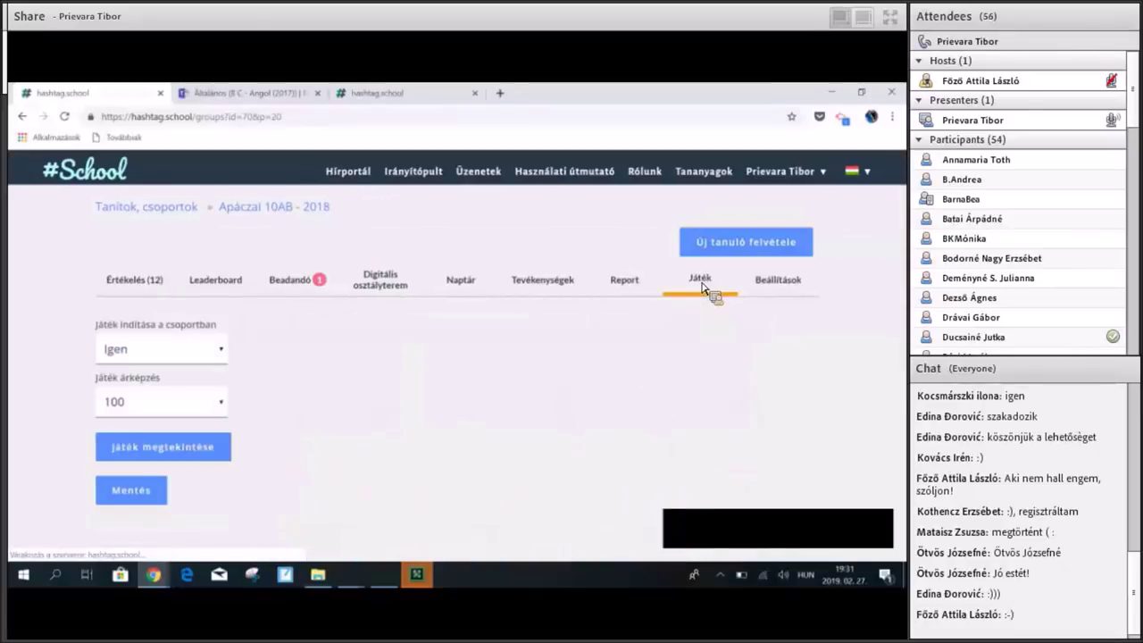
{"action": "left_click", "coordinate": [176, 456]}
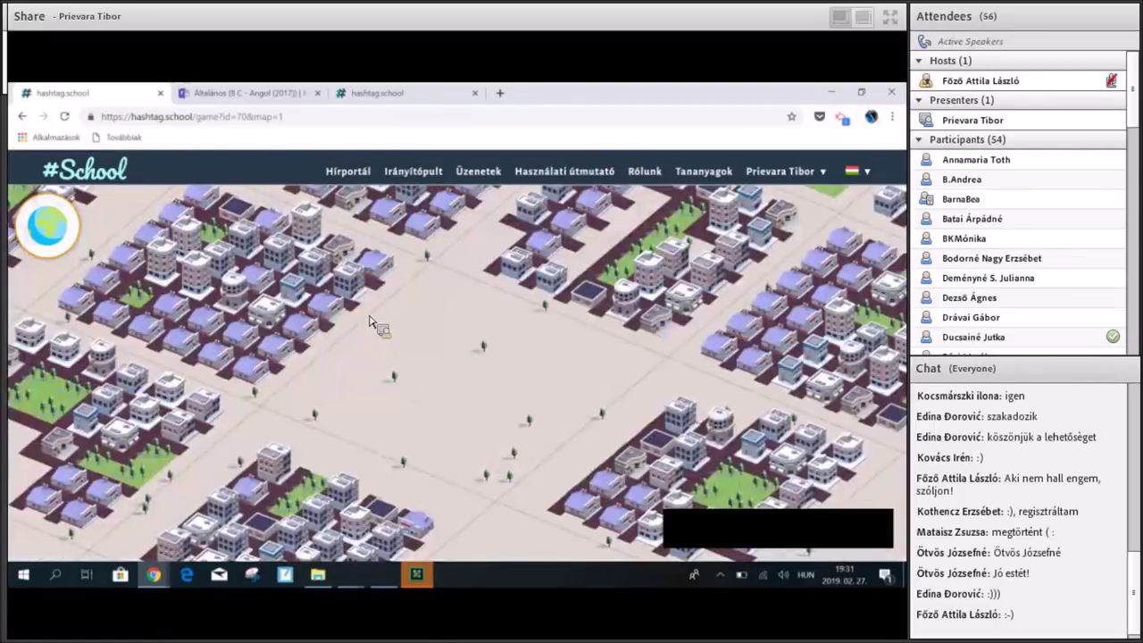
{"action": "left_click_drag", "start_coordinate": [432, 395], "coordinate": [366, 446]}
{"action": "left_click_drag", "start_coordinate": [190, 249], "coordinate": [156, 234]}
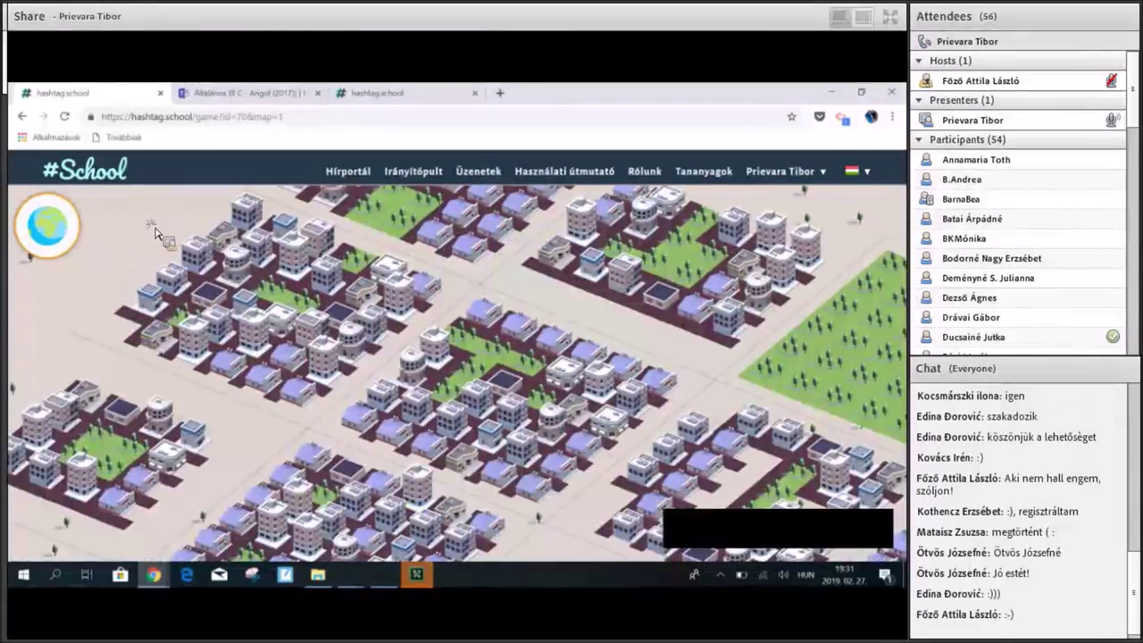
{"action": "left_click", "coordinate": [274, 297]}
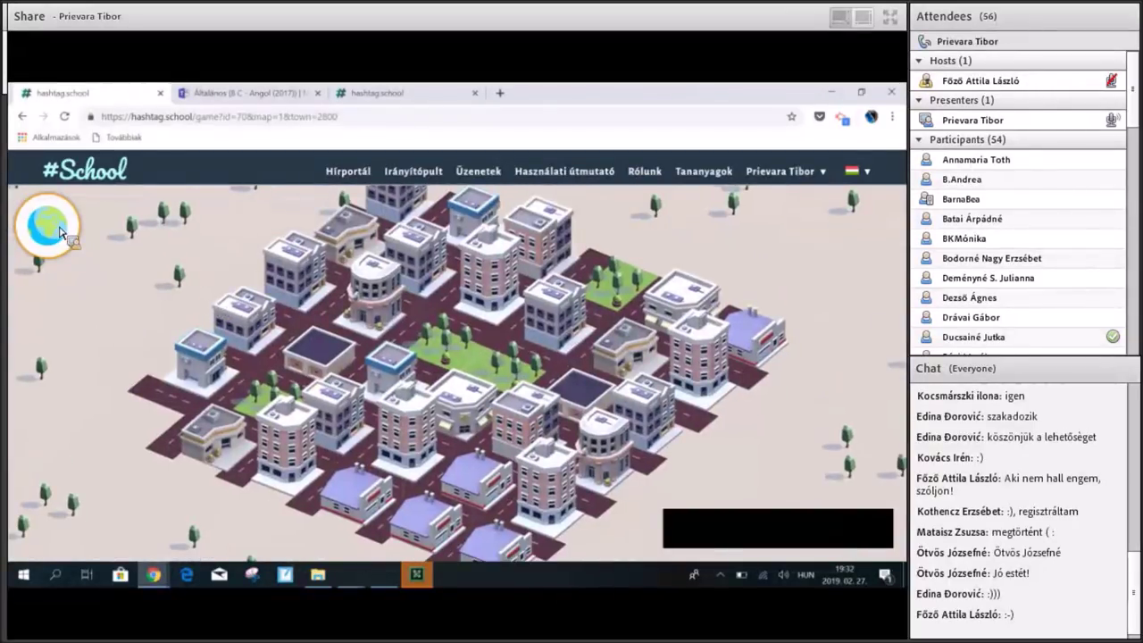
{"action": "left_click", "coordinate": [61, 232]}
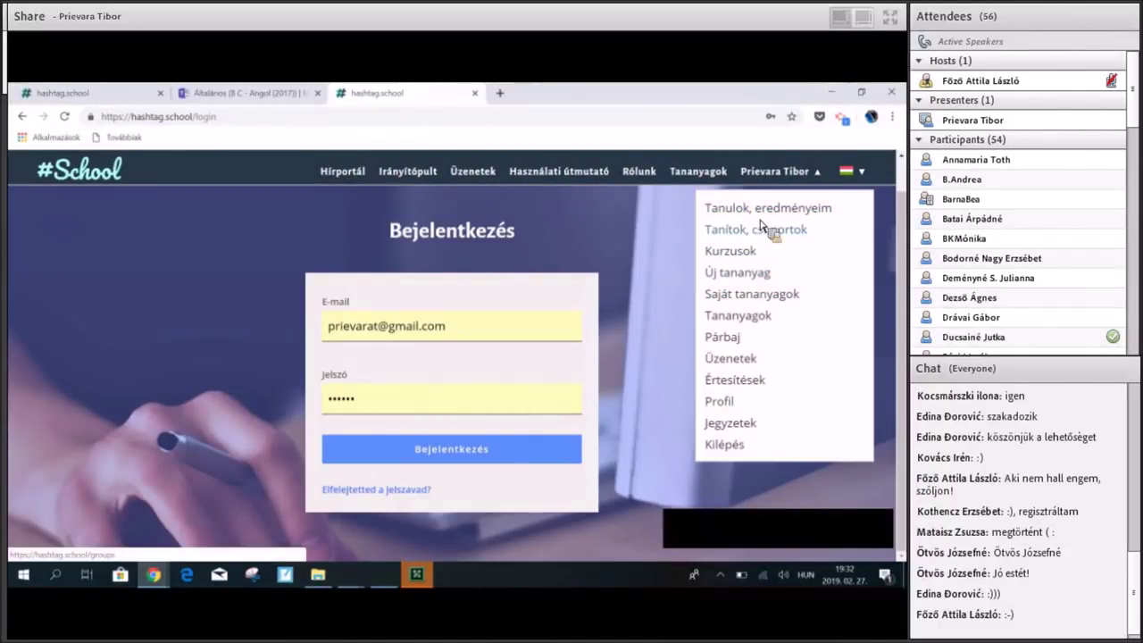
In the other hashtag.school tab, open the own learning results page and enter the game of a joined group.
{"action": "left_click", "coordinate": [763, 211]}
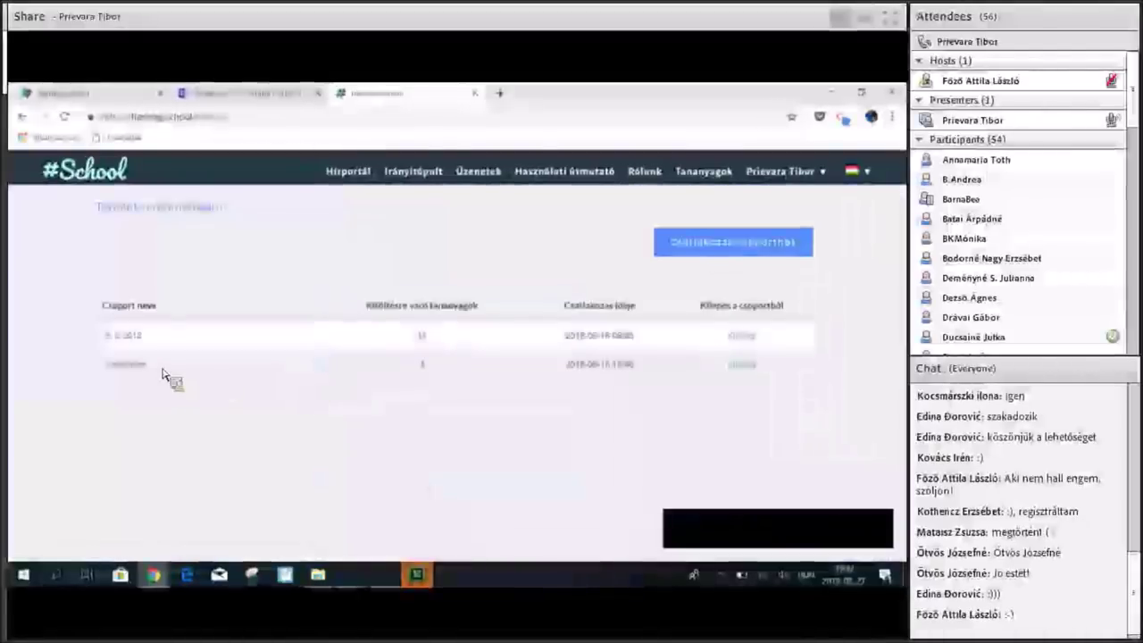
{"action": "left_click", "coordinate": [643, 335]}
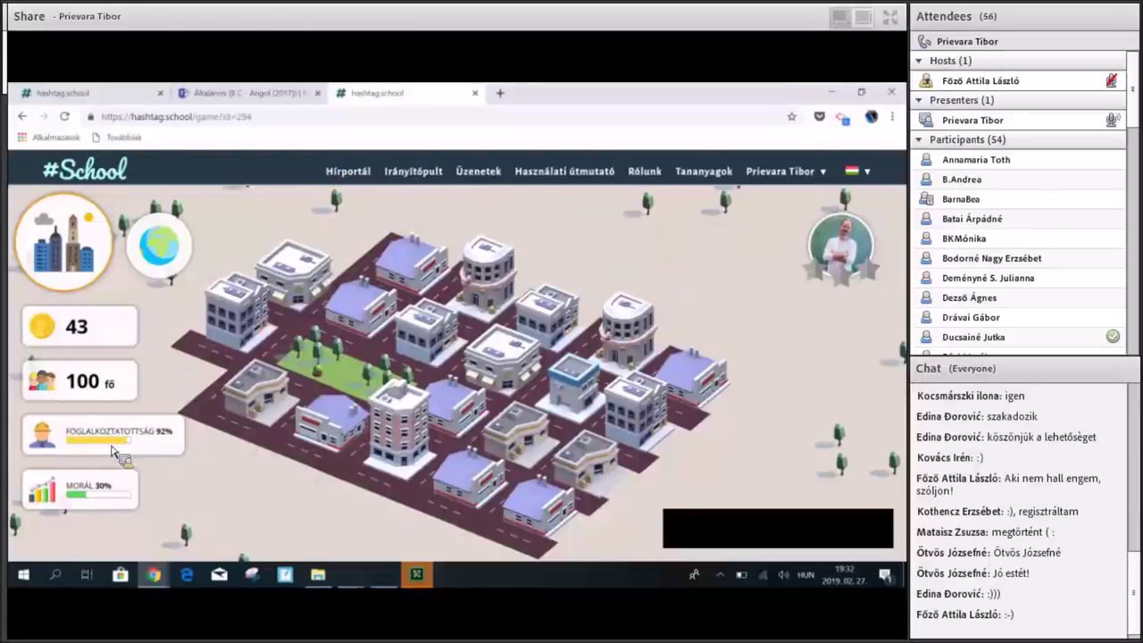
View the town's morale breakdown and the available building types with their coin prices, closing both windows.
{"action": "left_click", "coordinate": [86, 493]}
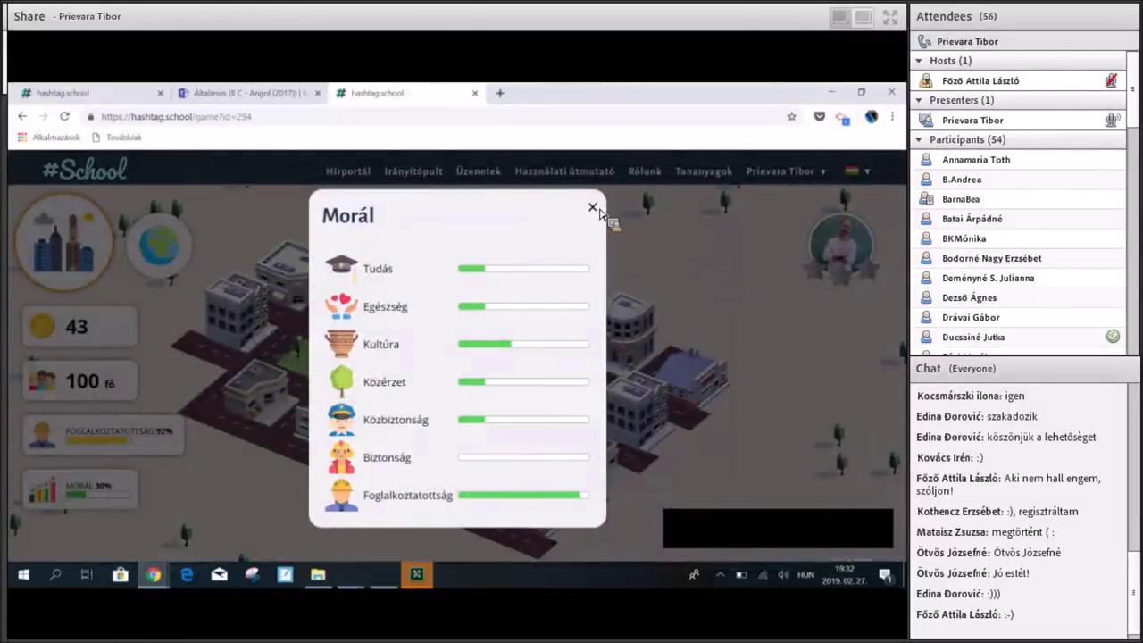
{"action": "left_click", "coordinate": [592, 208]}
{"action": "left_click", "coordinate": [362, 248]}
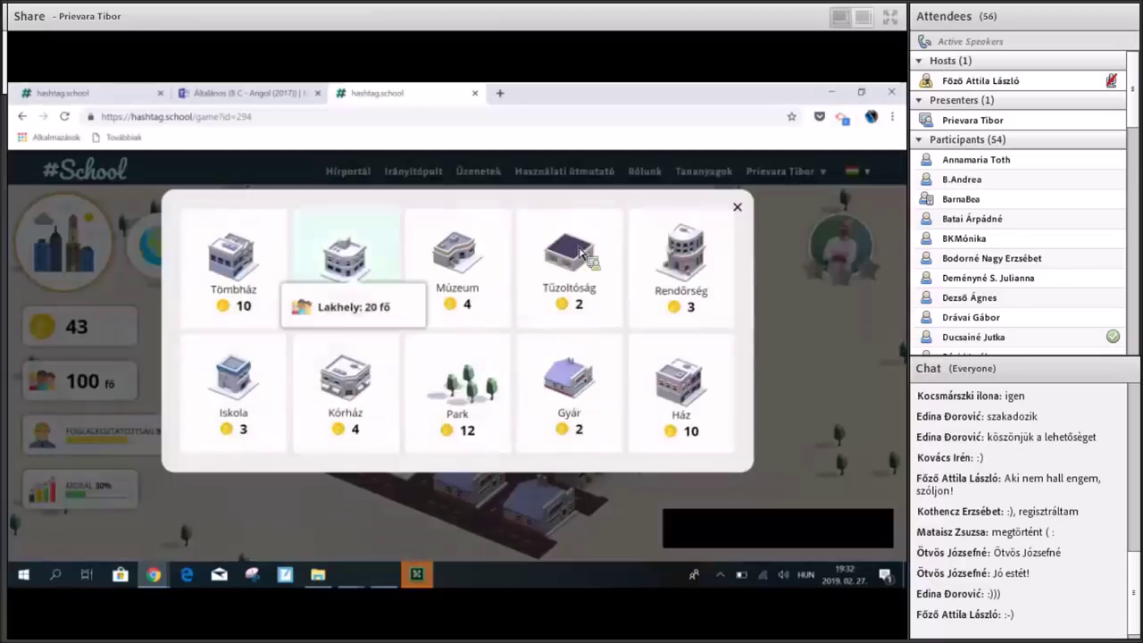
{"action": "left_click", "coordinate": [739, 210]}
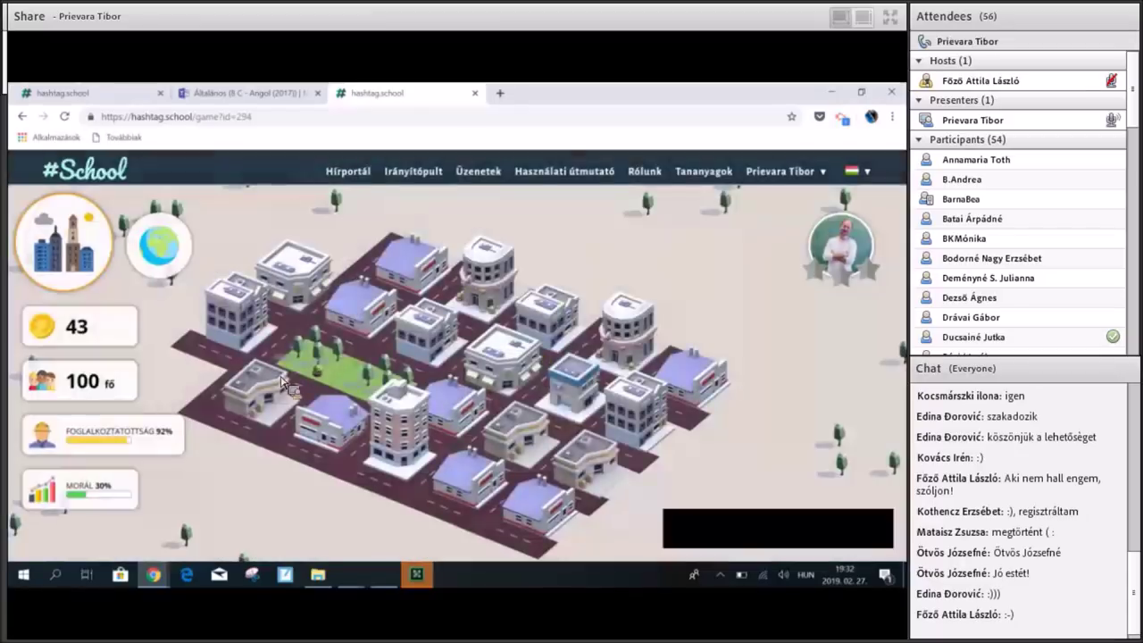
Review the town's morale categories again, close them, and highlight the coin balance.
{"action": "left_click", "coordinate": [105, 486]}
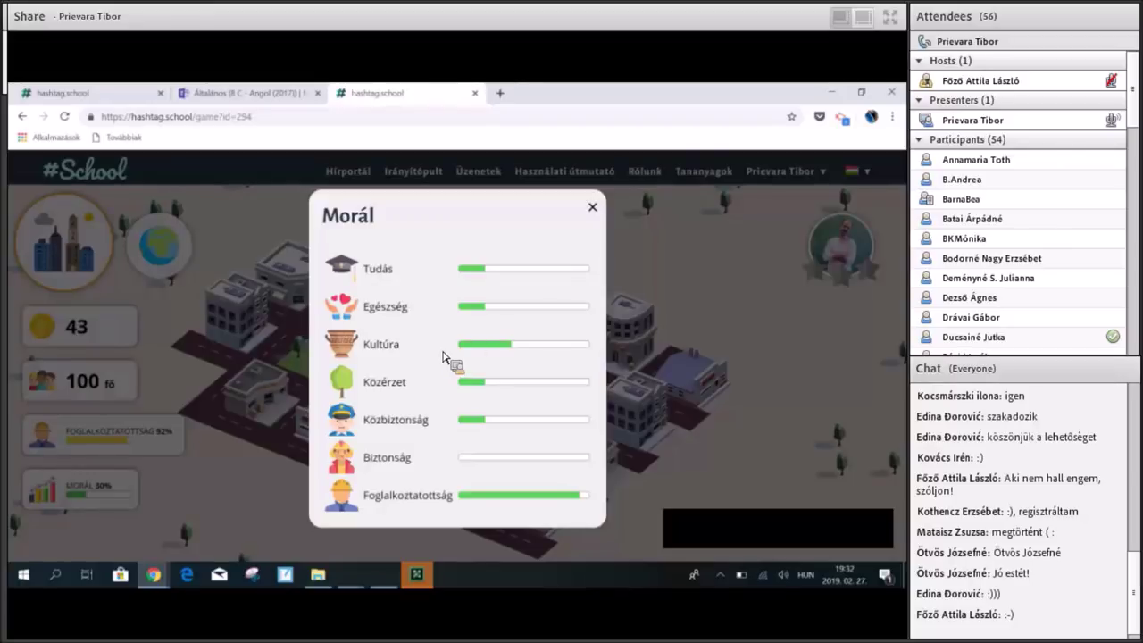
{"action": "left_click", "coordinate": [592, 209]}
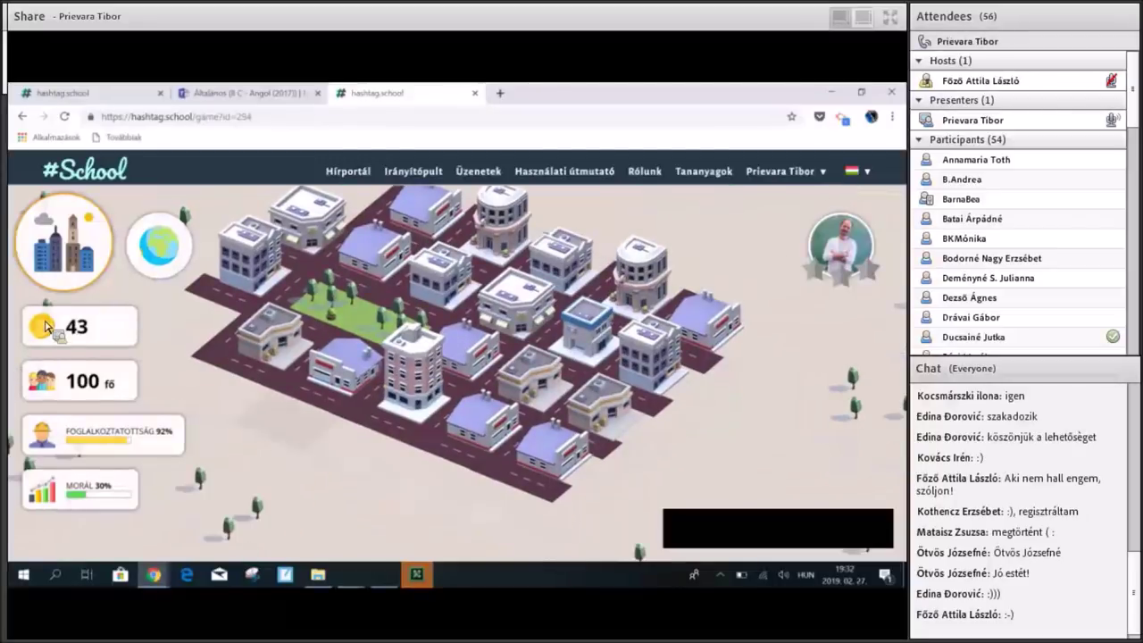
{"action": "double_click", "coordinate": [87, 330]}
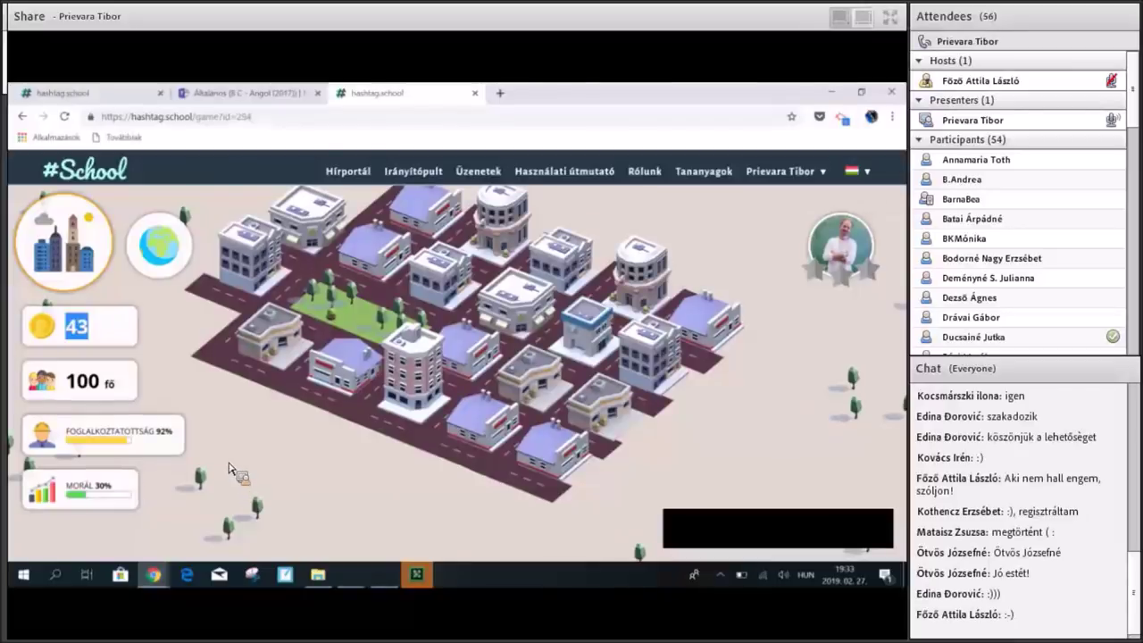